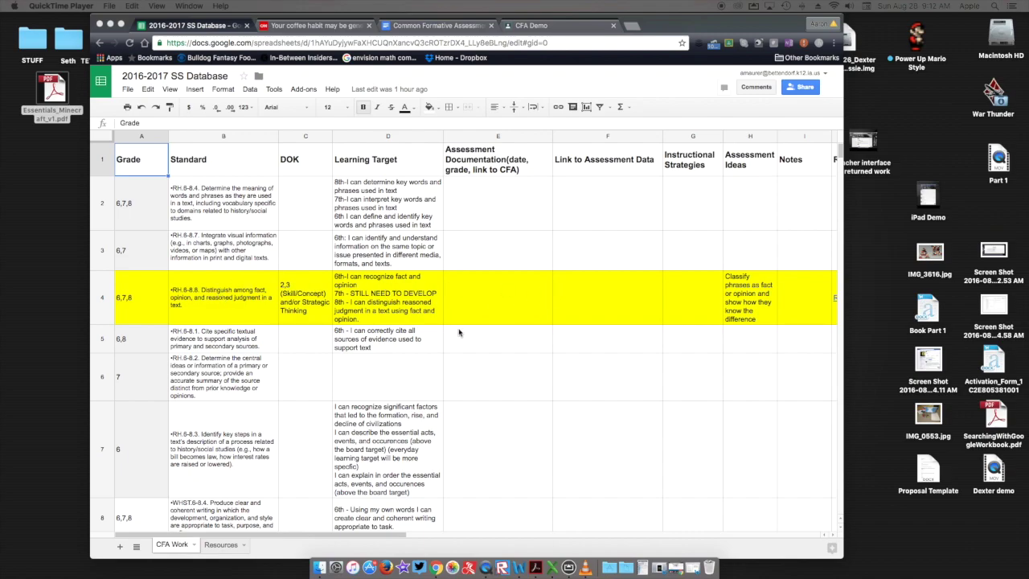
Read the CNN 'Your coffee habit may be genetic' article, then switch to the Common Formative Assessment Example doc
click(310, 26)
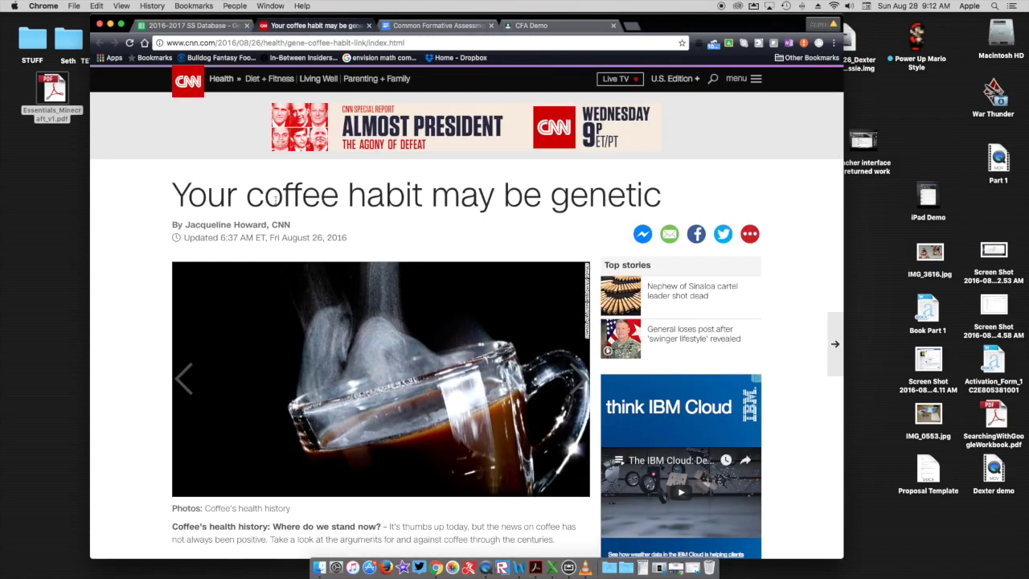
scroll(134, 294, down, 5)
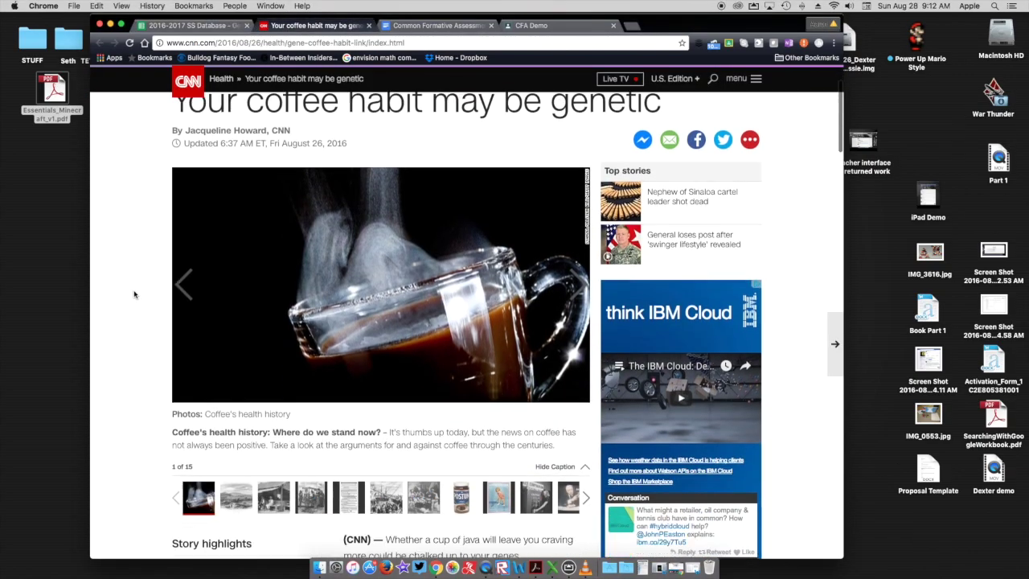
scroll(134, 294, down, 4)
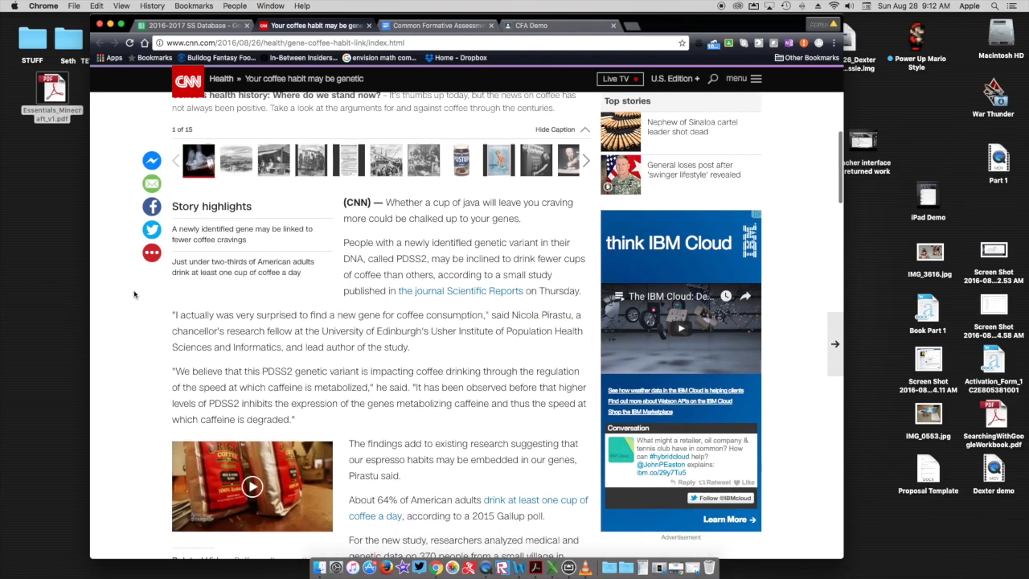
scroll(134, 294, down, 9)
scroll(134, 294, down, 8)
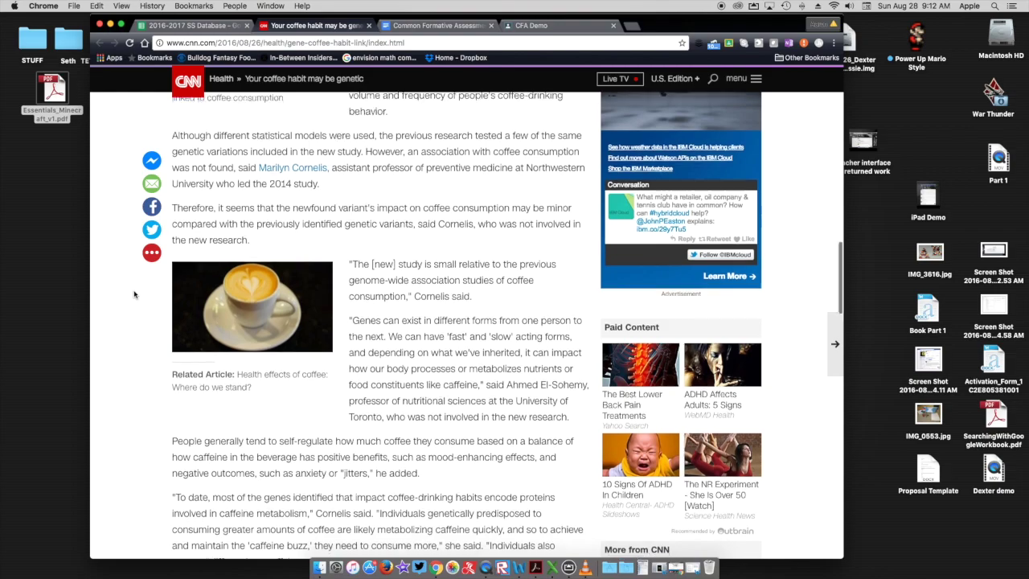
scroll(134, 294, down, 8)
scroll(134, 295, up, 7)
scroll(134, 294, up, 6)
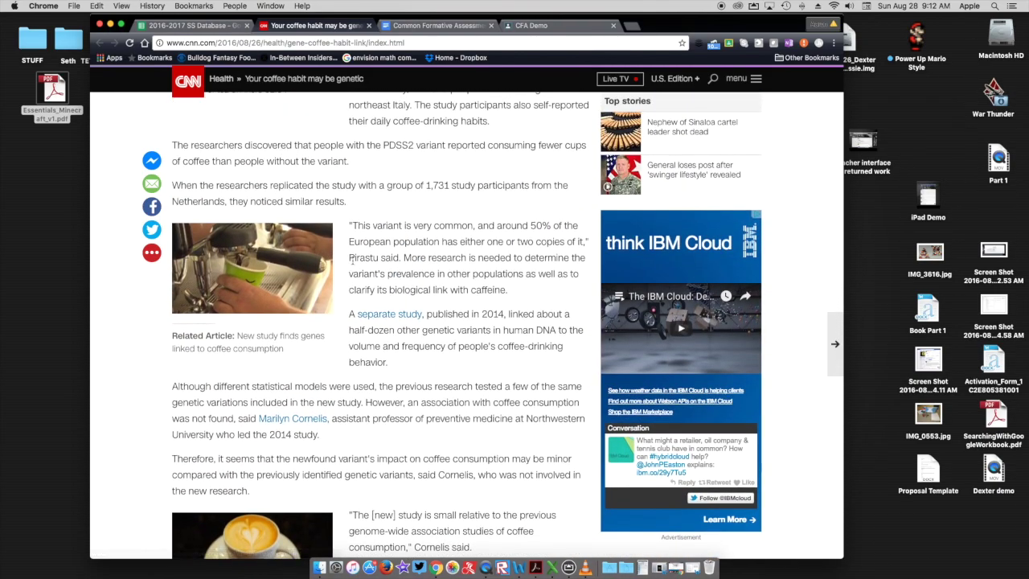
scroll(374, 261, up, 5)
scroll(374, 262, up, 3)
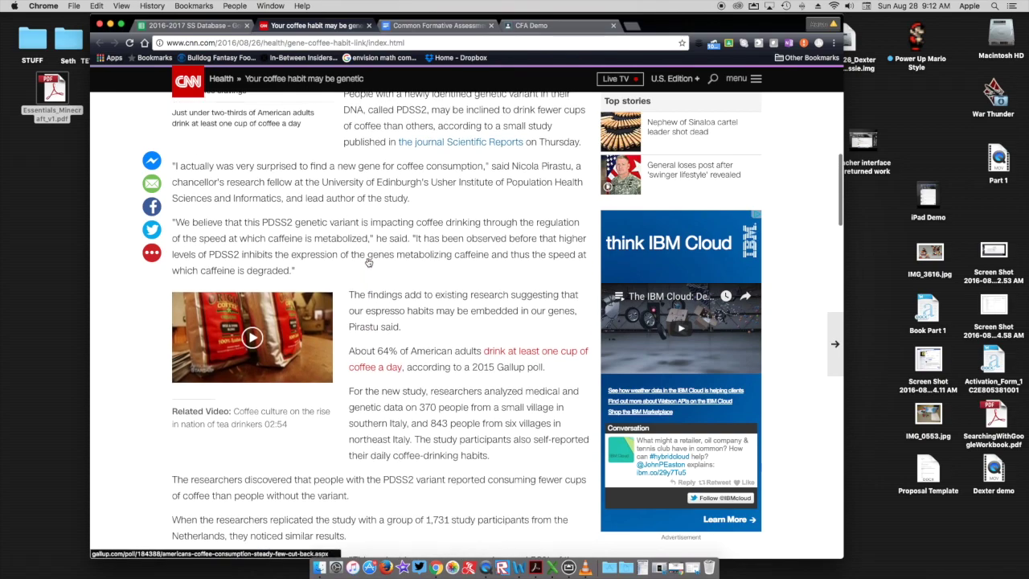
click(422, 29)
scroll(450, 293, down, 15)
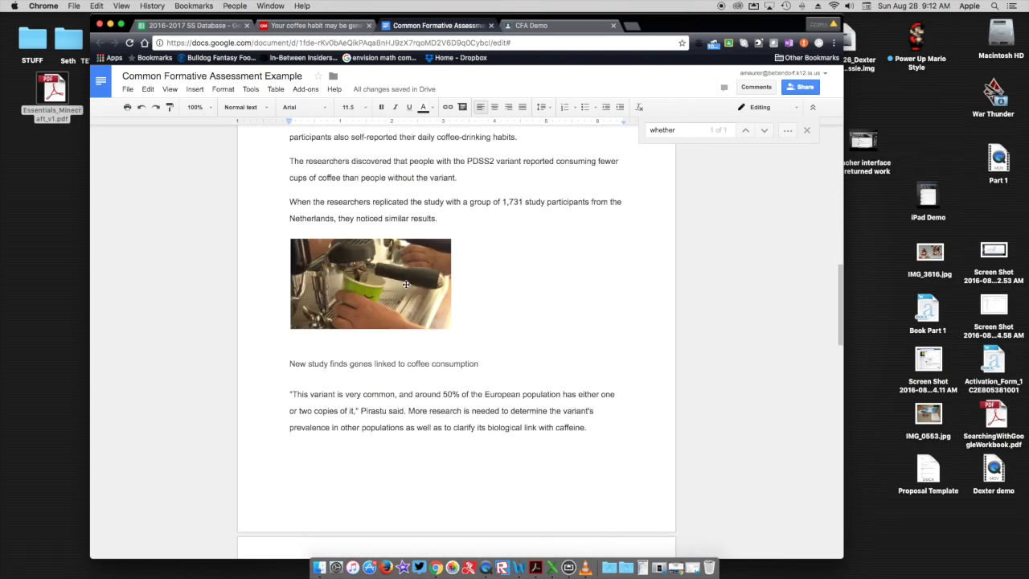
click(406, 285)
scroll(406, 287, up, 10)
scroll(406, 287, up, 3)
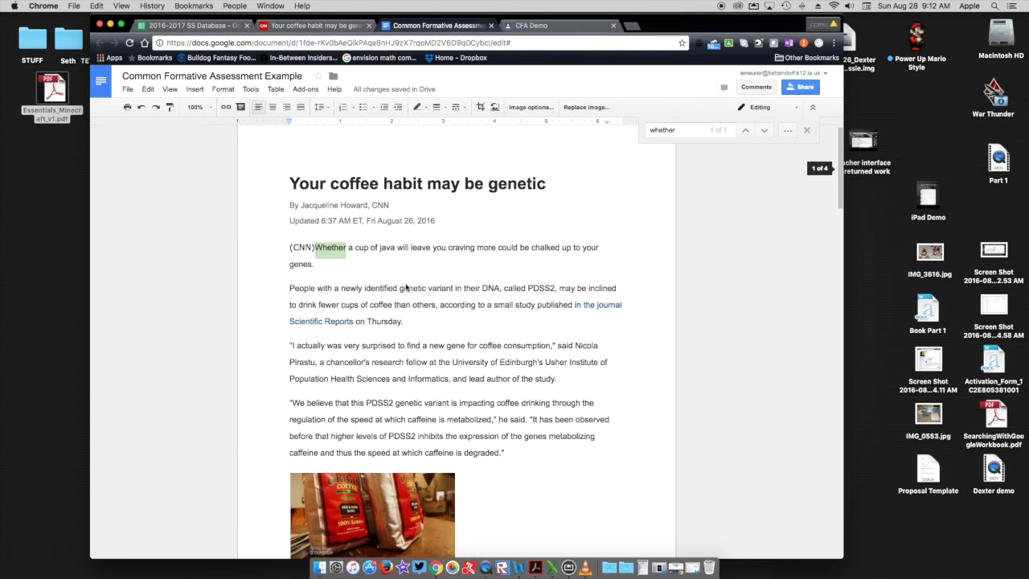
scroll(406, 286, down, 5)
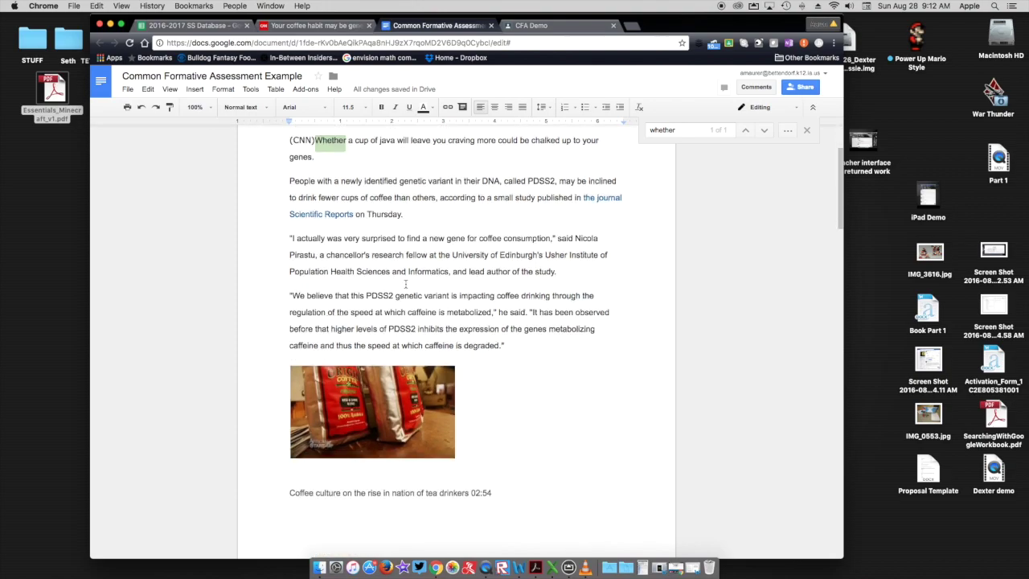
scroll(405, 285, up, 5)
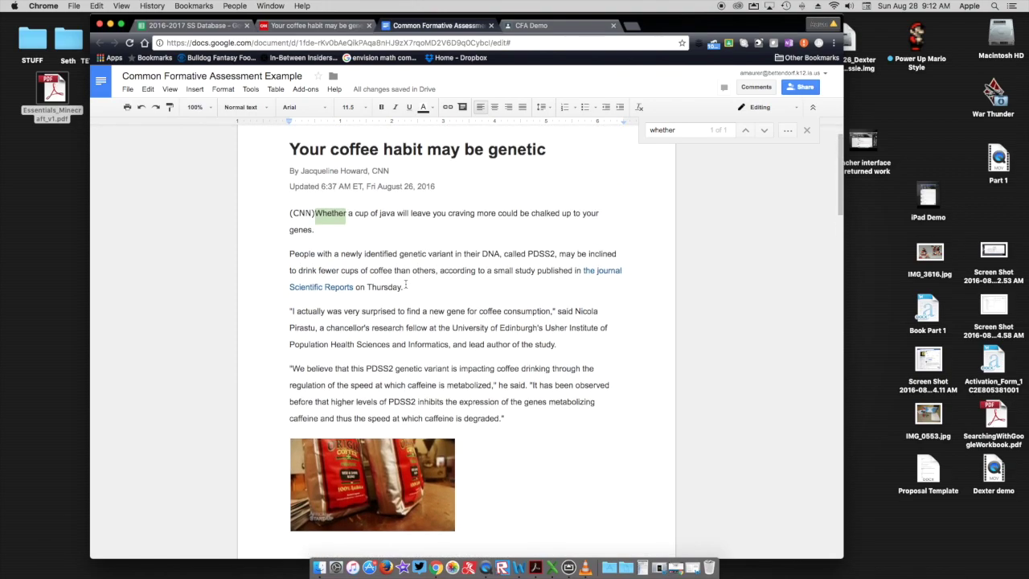
click(314, 27)
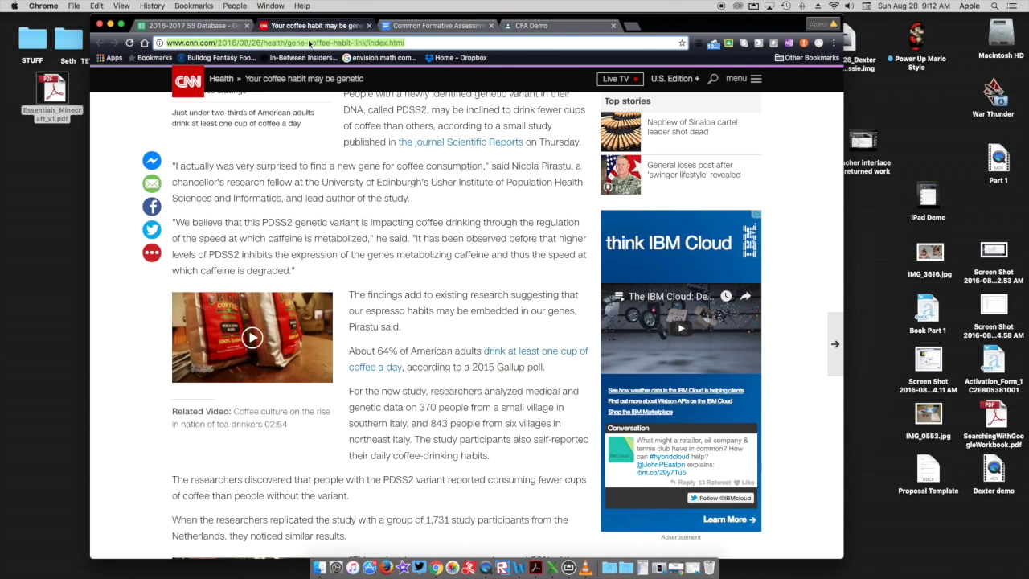
click(424, 29)
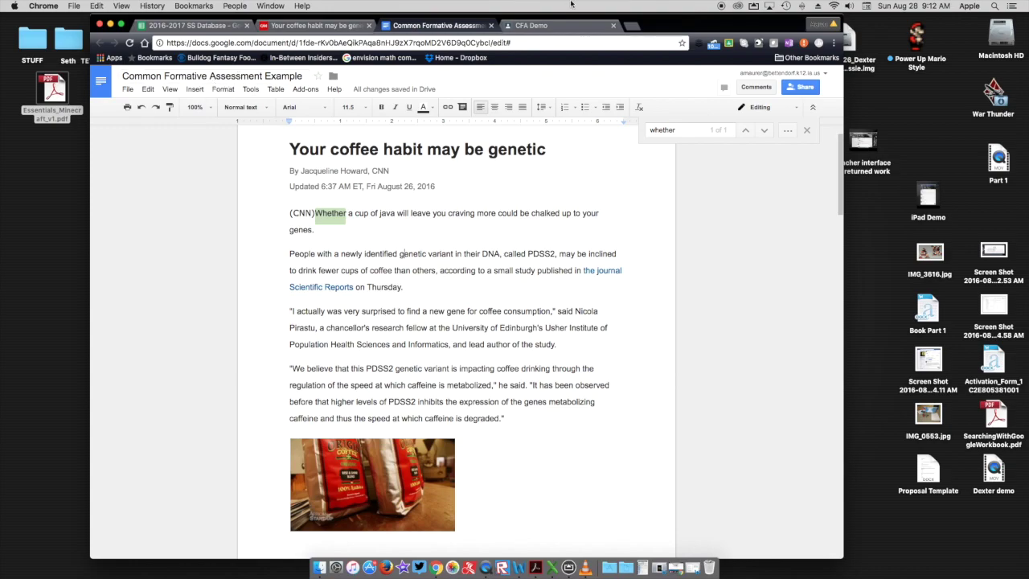
Edit the CFA Demo post from the Demo Class stream, replacing 'facts' with 'opinions' in instruction three
click(554, 26)
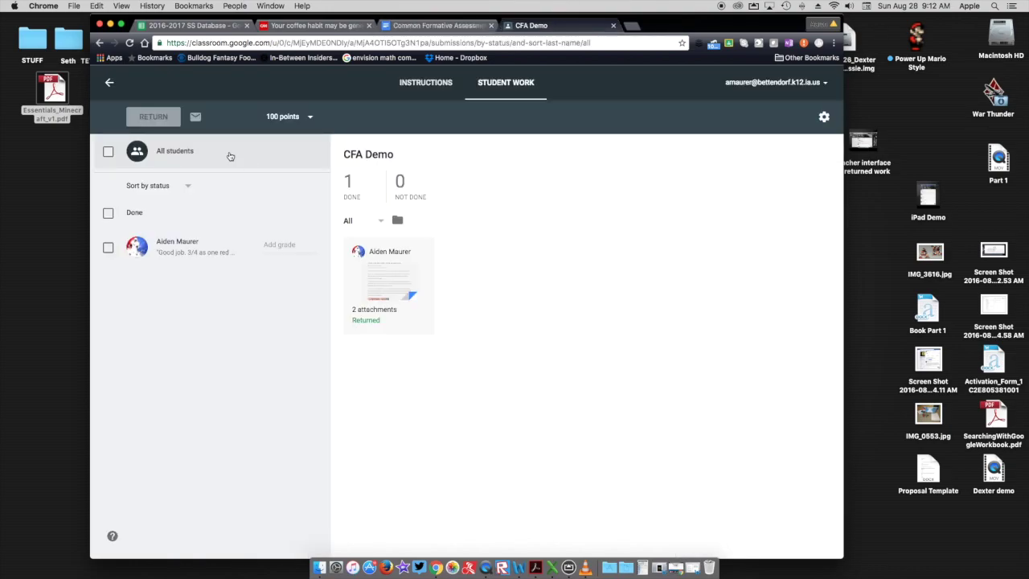
click(110, 83)
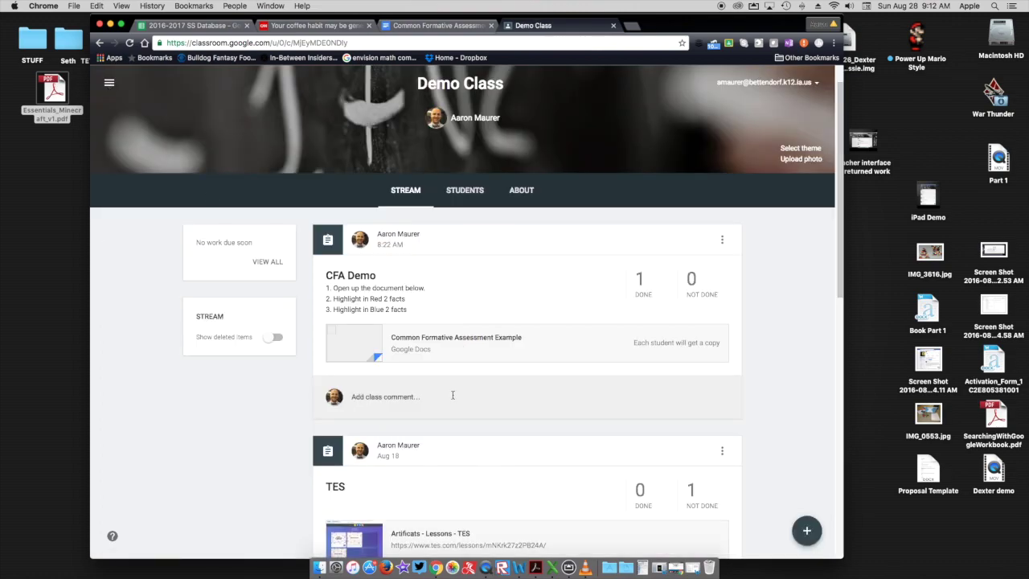
click(721, 241)
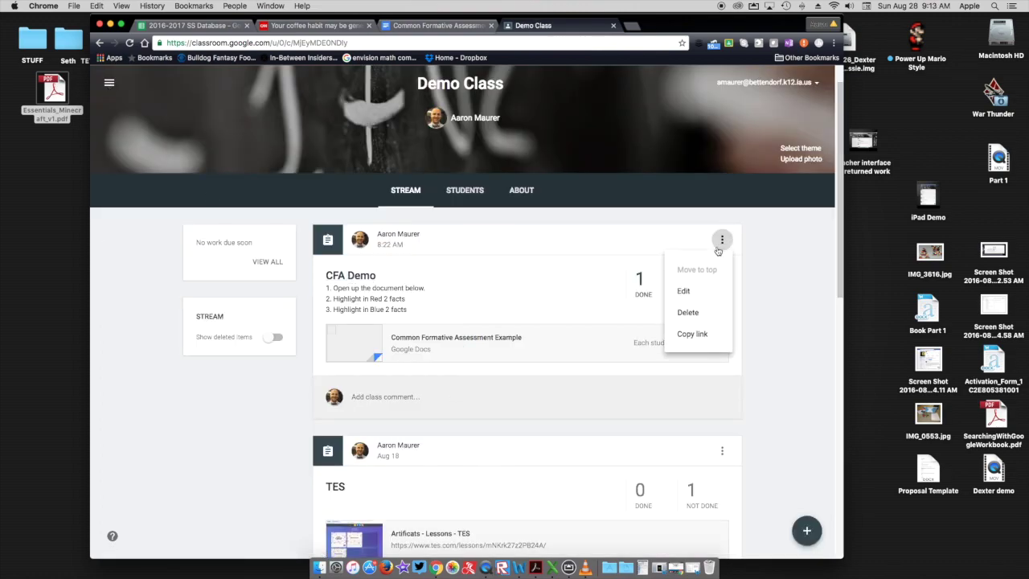
click(683, 291)
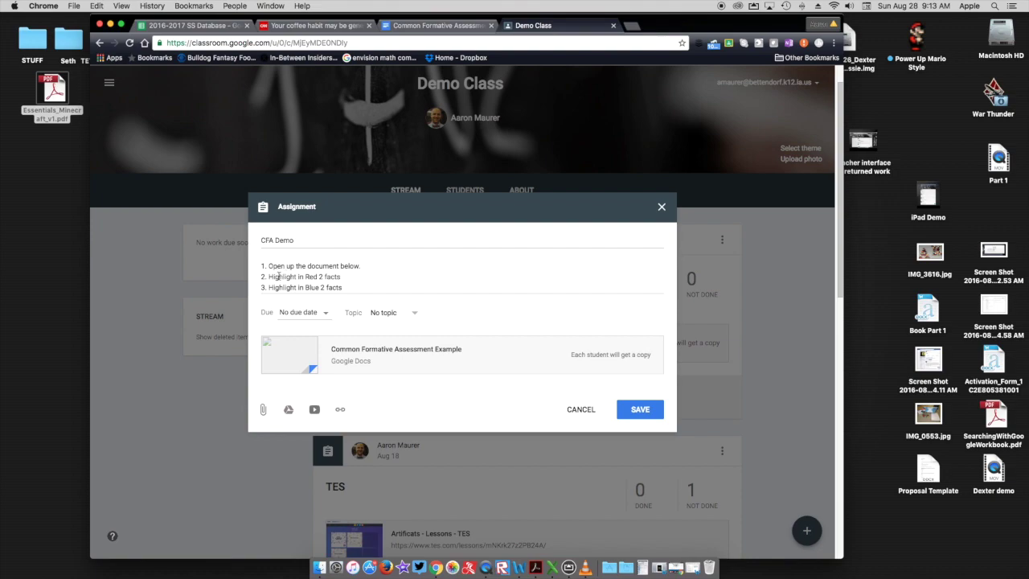
double_click(333, 288)
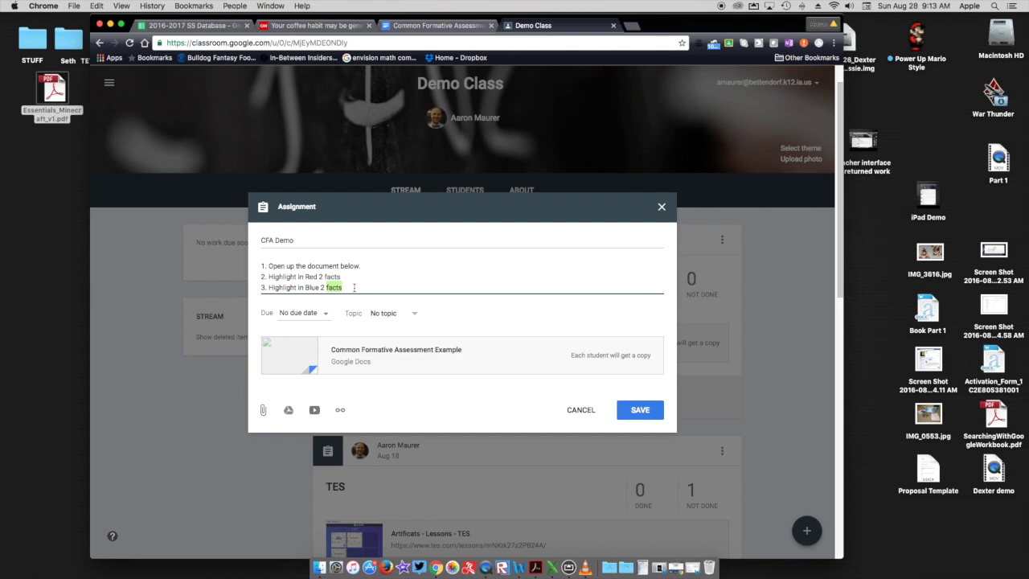
text(opinions)
Close the assignment editor without saving and switch to the student's Classroom account
click(661, 209)
click(766, 83)
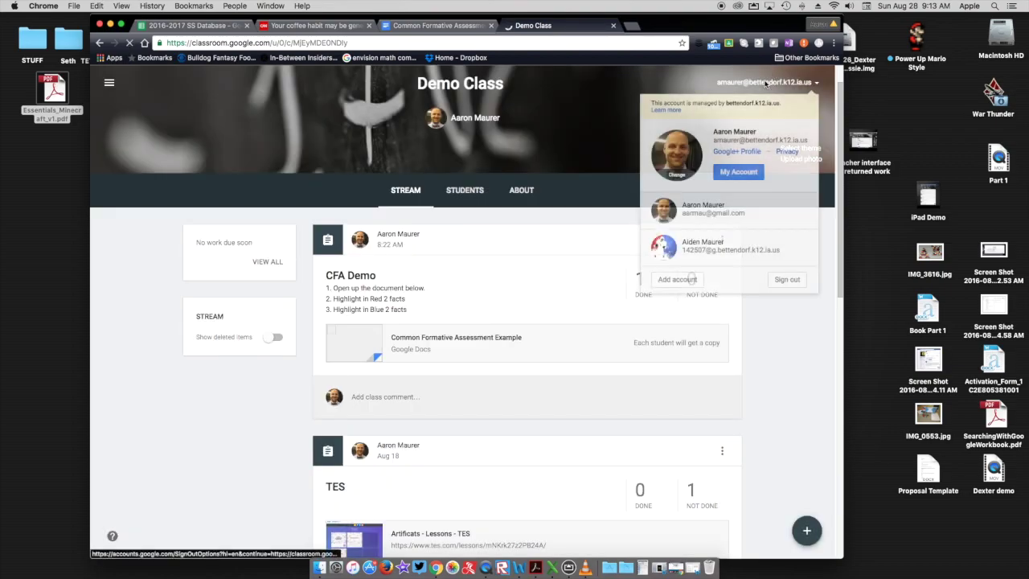
click(708, 247)
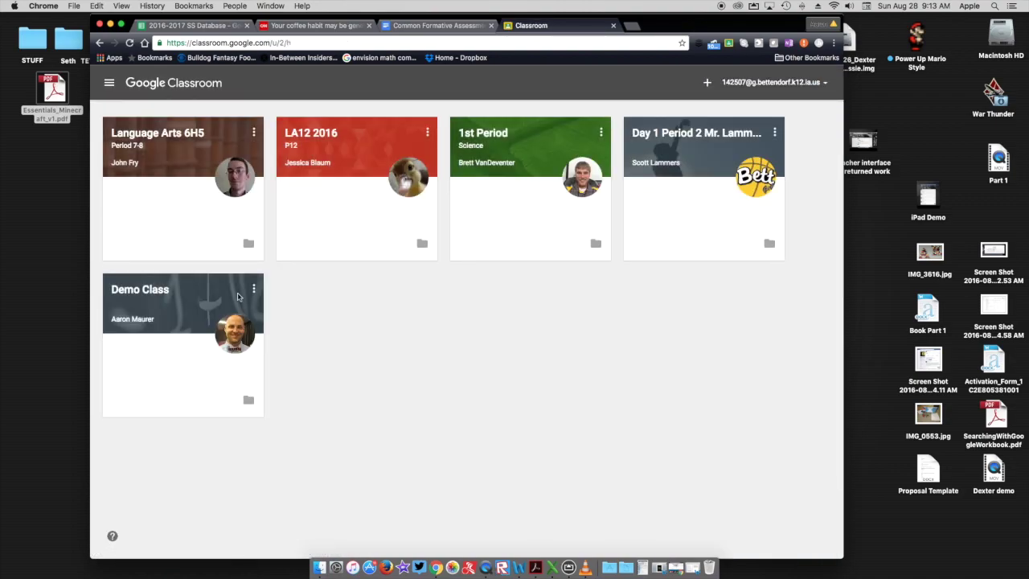
Open Demo Class, then the CFA Demo assignment and the student's copy of the document
click(145, 291)
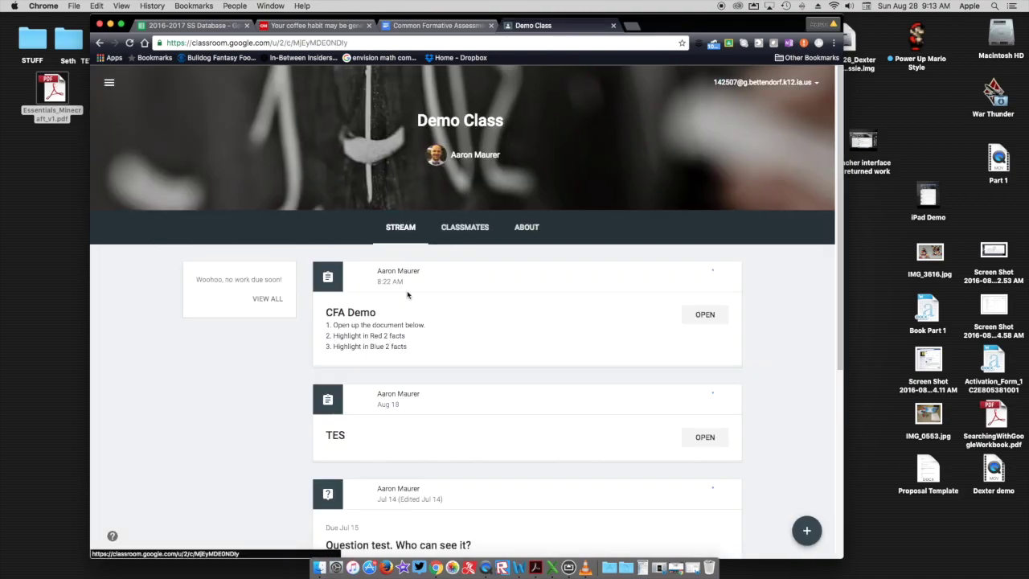
click(685, 317)
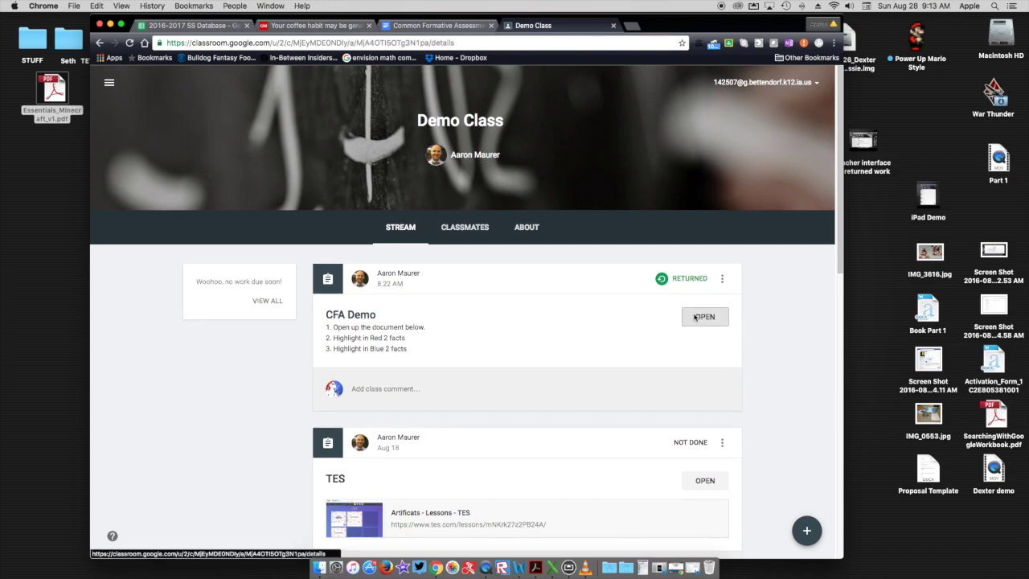
click(381, 274)
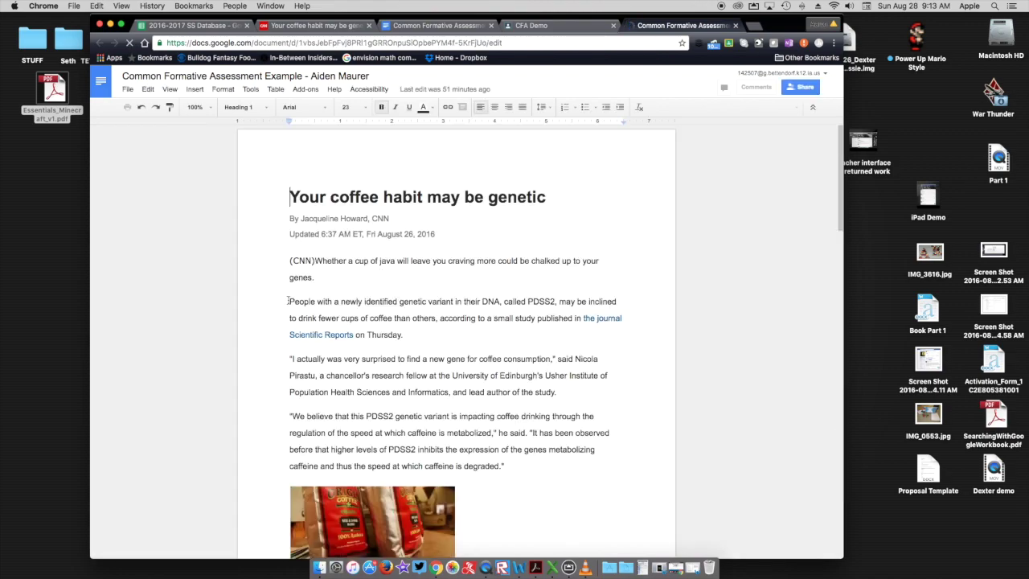
Select the paragraph text up to PDSS2 and give it a red highlight
drag(443, 301, 555, 301)
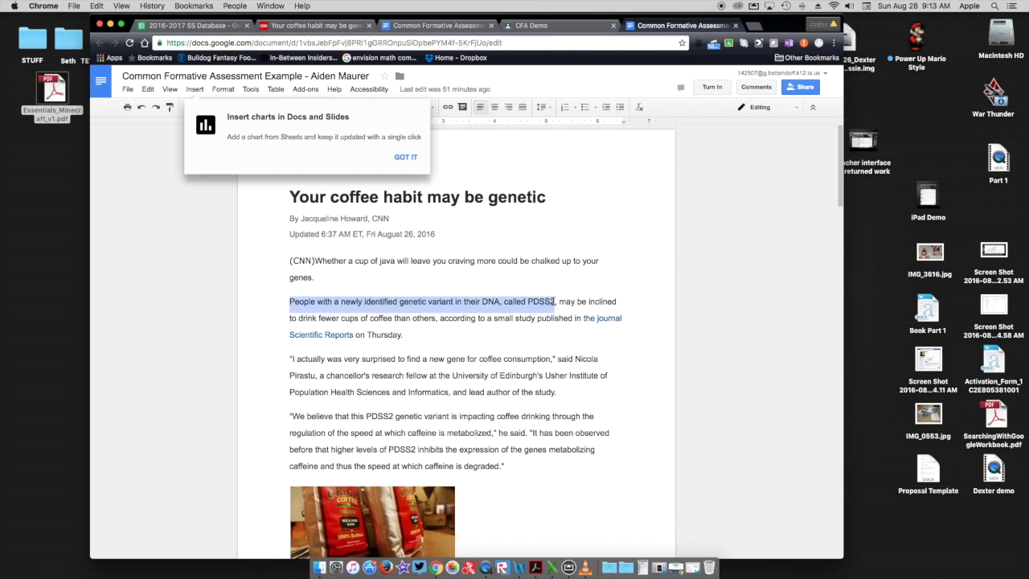
click(406, 158)
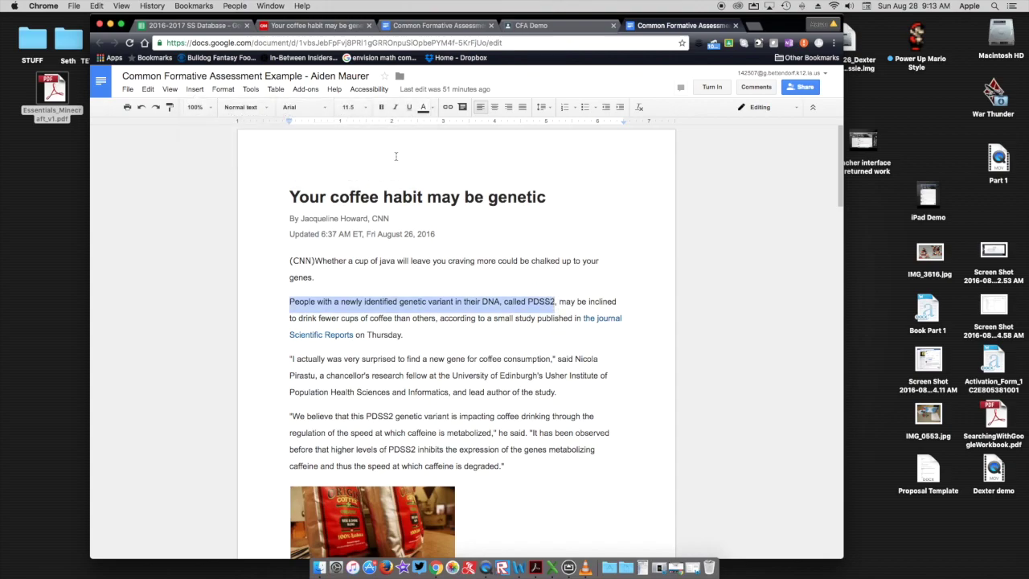
click(432, 108)
click(490, 127)
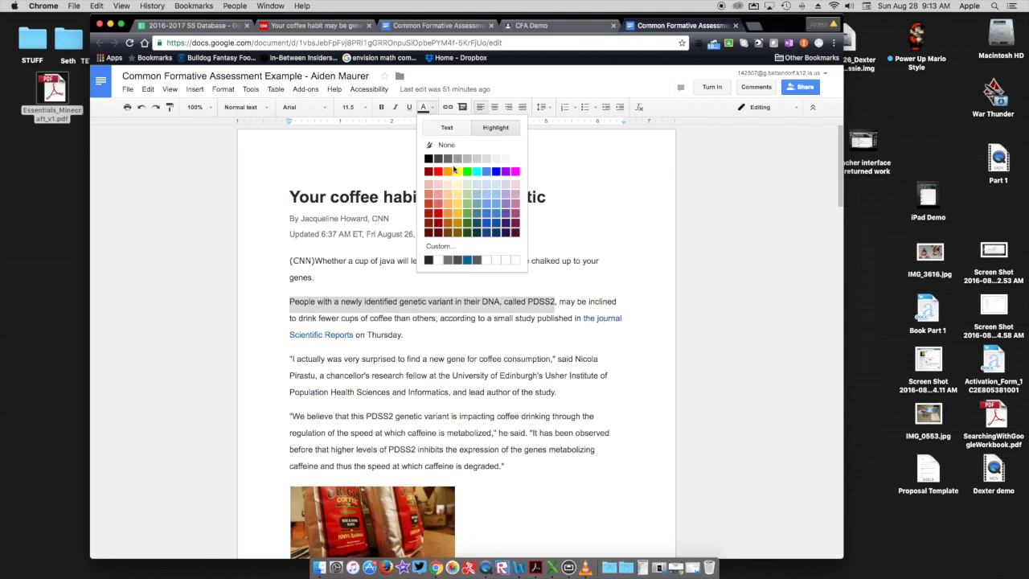
click(440, 173)
click(444, 359)
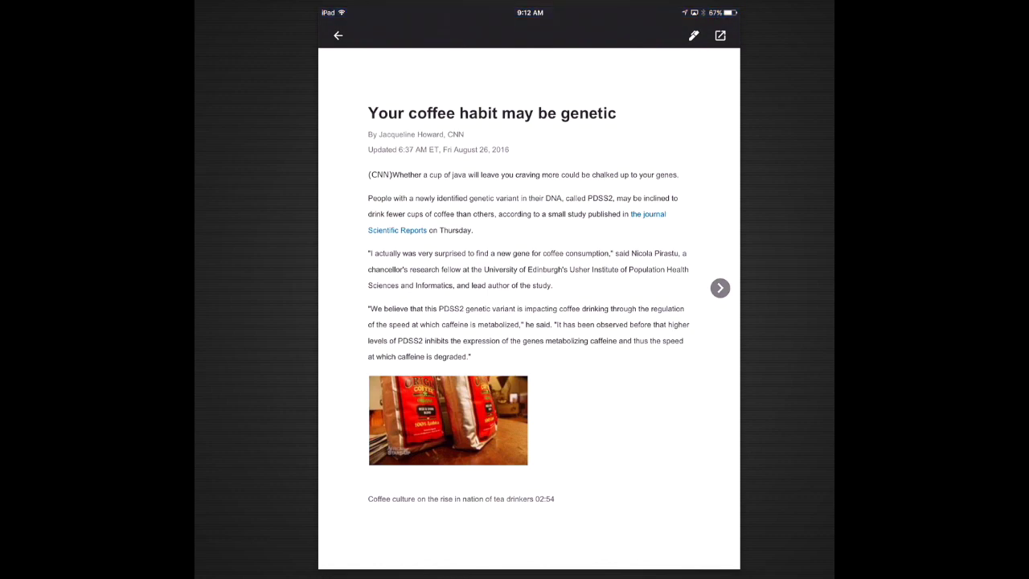
Enter annotation mode on the coffee article PDF
click(694, 35)
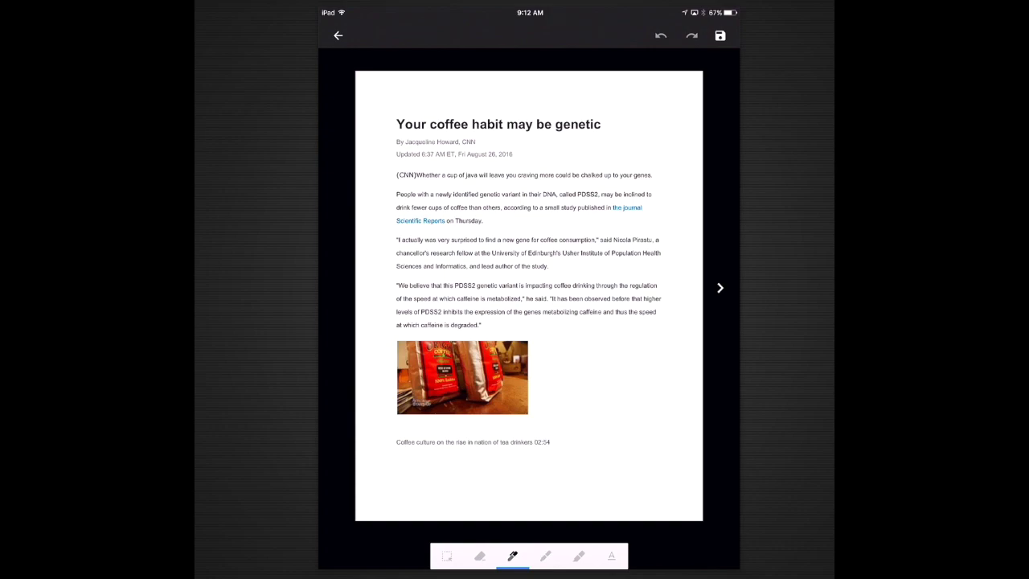
Set the highlighter to red, try it on page 1, and erase the stray strokes
click(579, 556)
click(579, 555)
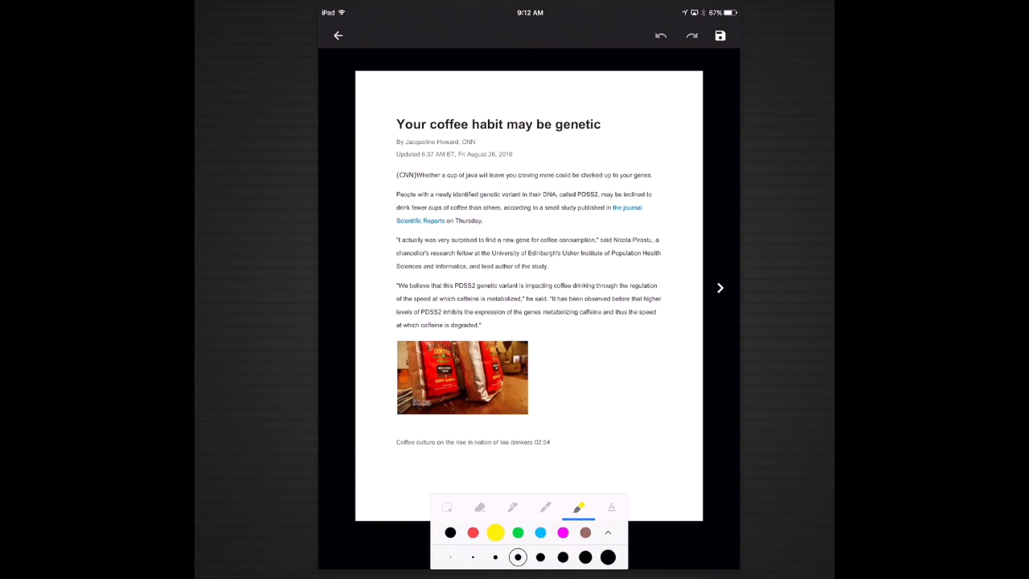
click(472, 532)
drag(631, 425, 621, 315)
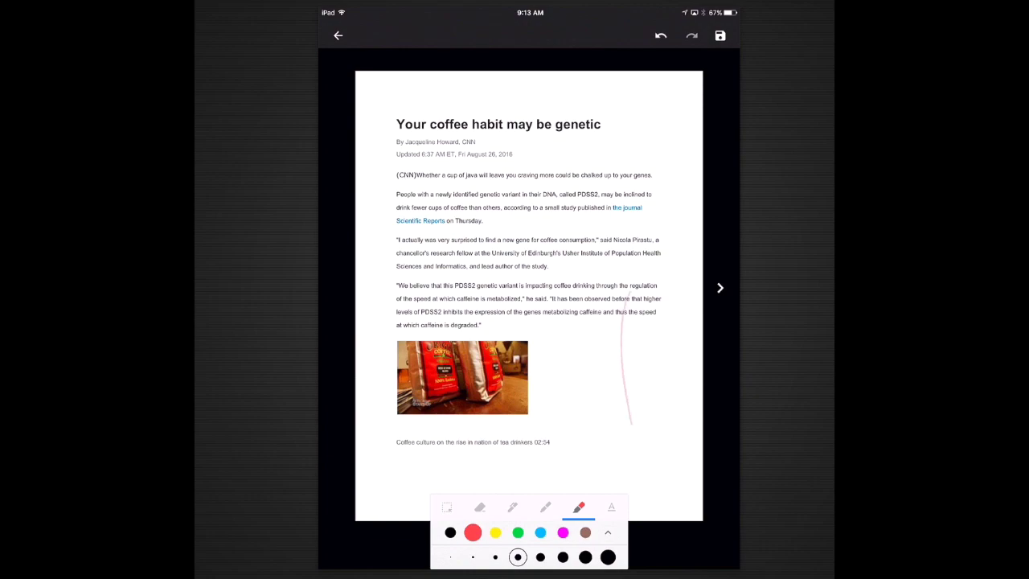
drag(486, 295, 610, 296)
click(479, 508)
mouse_move(510, 296)
mouse_down()
mouse_move(610, 296)
mouse_move(631, 422)
mouse_up()
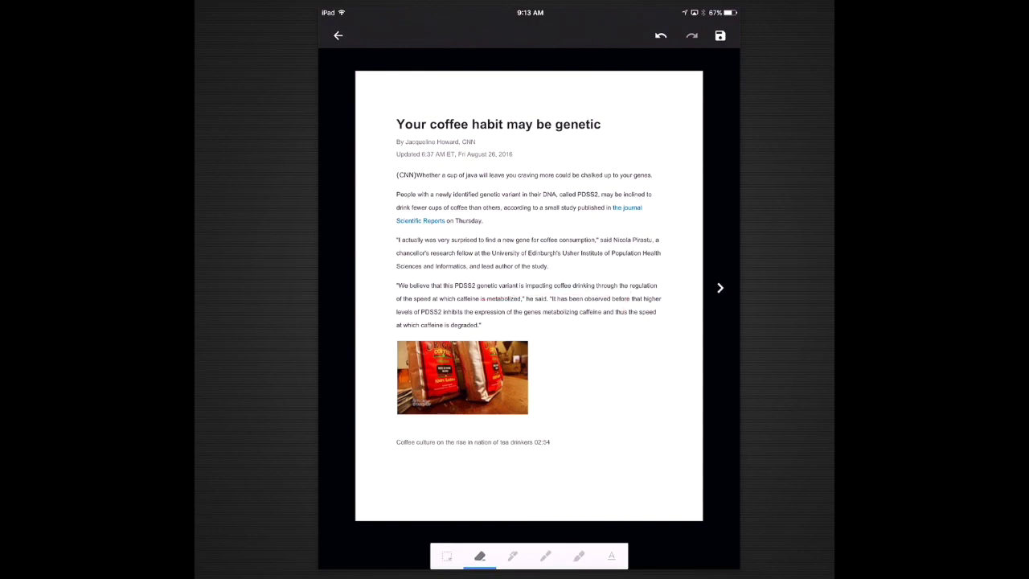
On page 2, thicken the red highlighter and mark the 64% American adults and 50% European lines
click(721, 287)
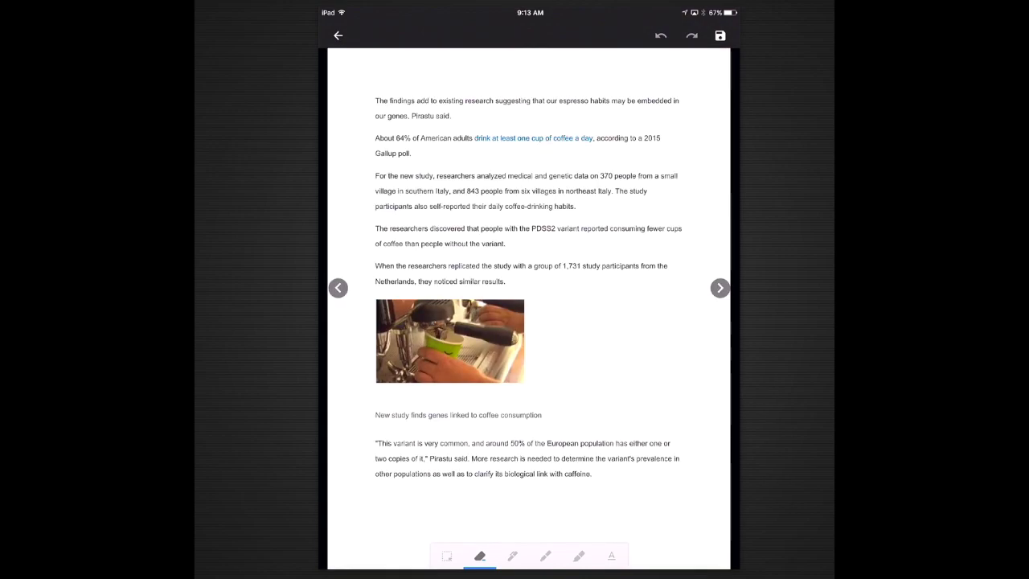
click(579, 556)
click(579, 556)
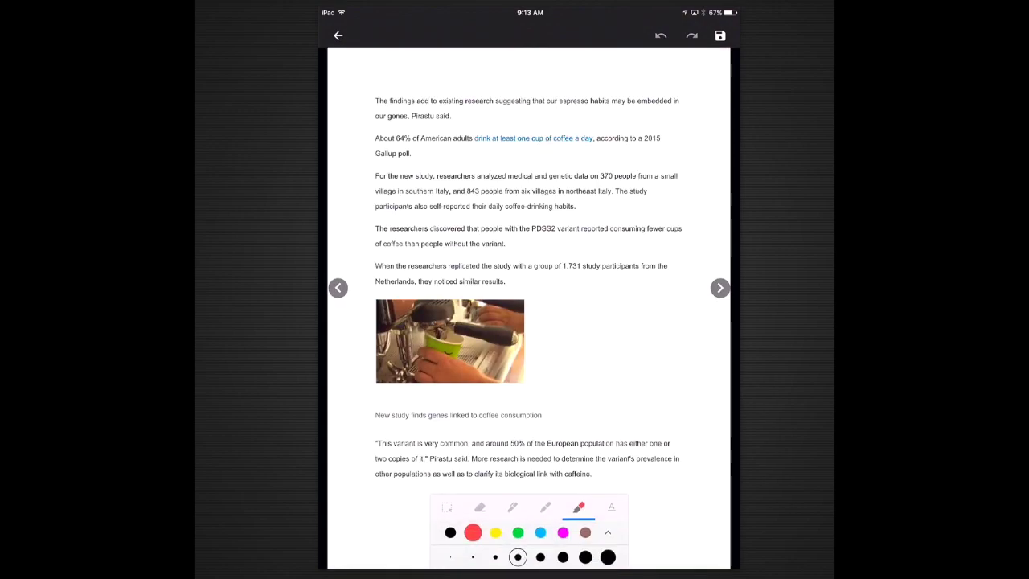
click(585, 556)
drag(393, 135, 662, 137)
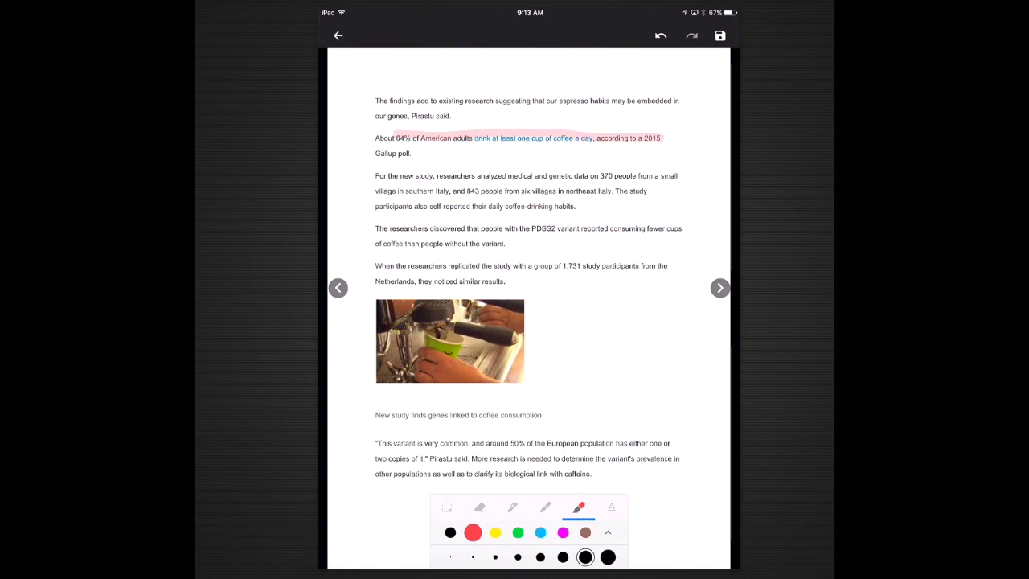
drag(486, 438, 677, 439)
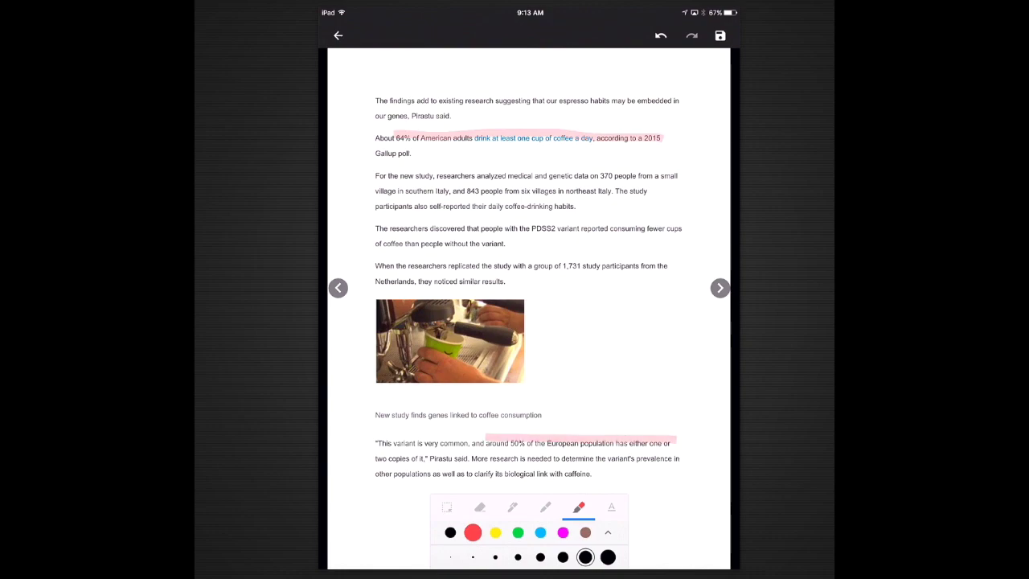
Extend the red highlight on the 50% line, then highlight the food preference genes quote in light blue
drag(367, 449, 429, 458)
click(541, 532)
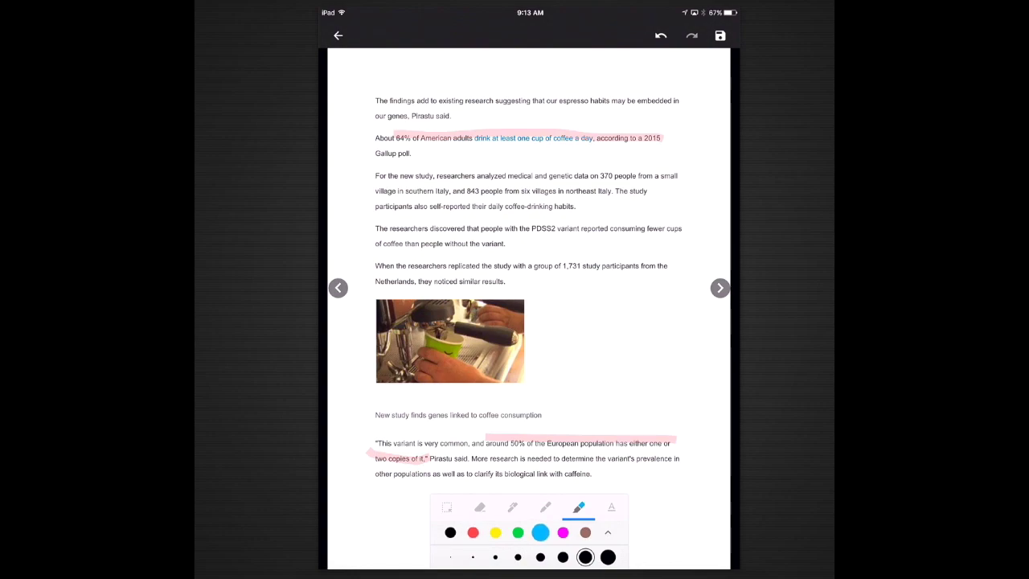
click(720, 288)
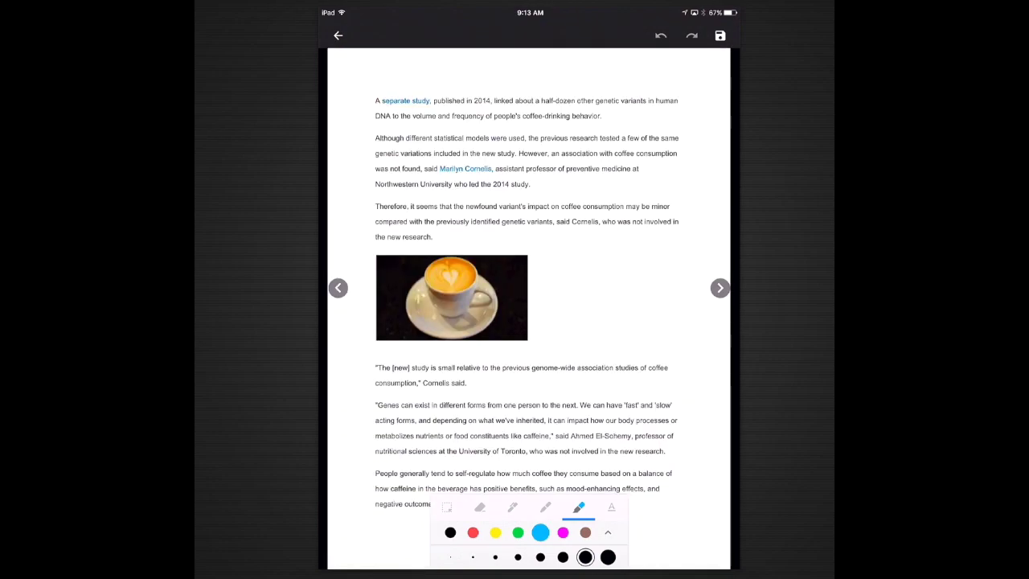
click(720, 288)
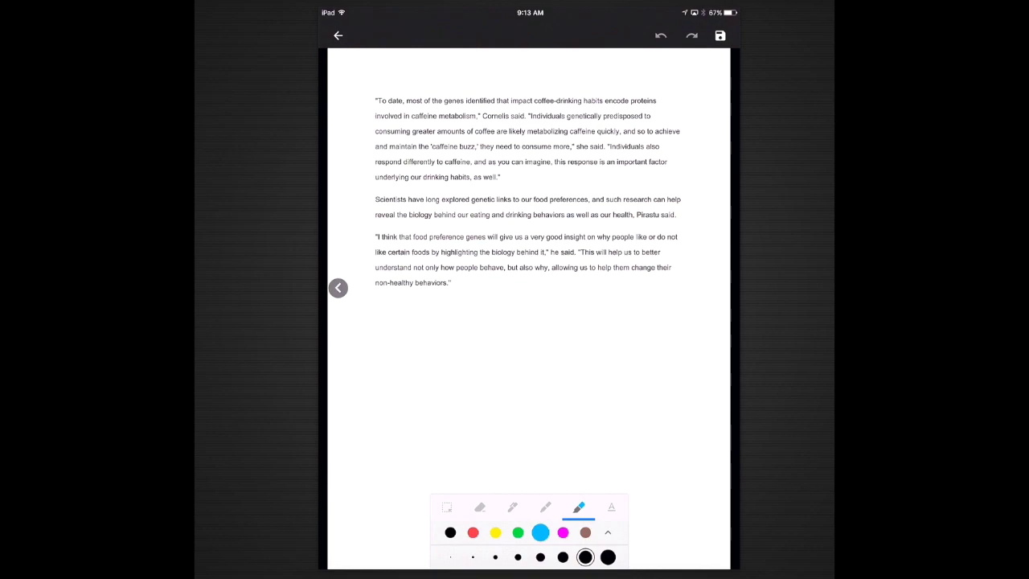
drag(375, 234, 577, 234)
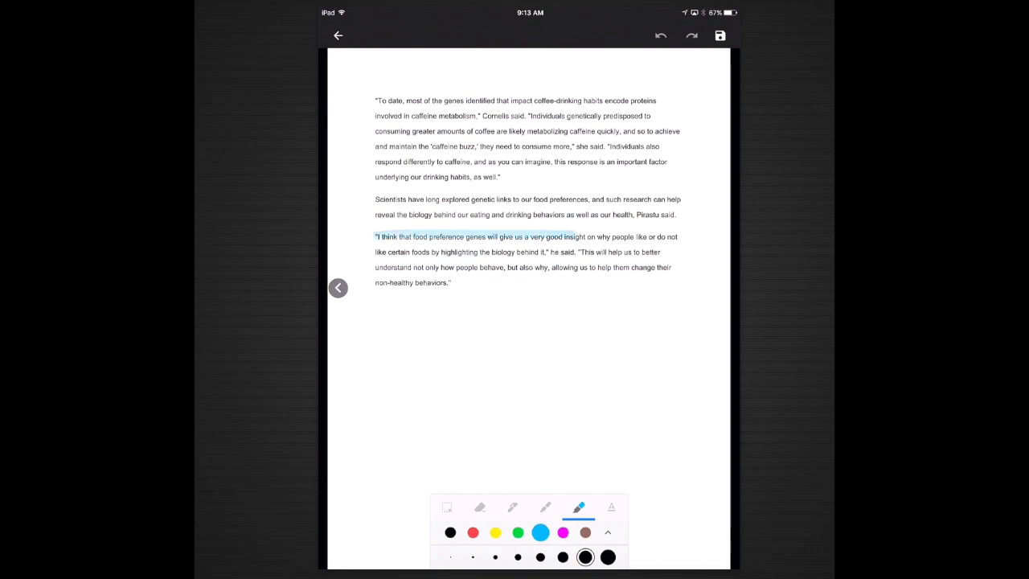
Back on the latte image page, highlight the 'new study is small' quote in blue
click(338, 288)
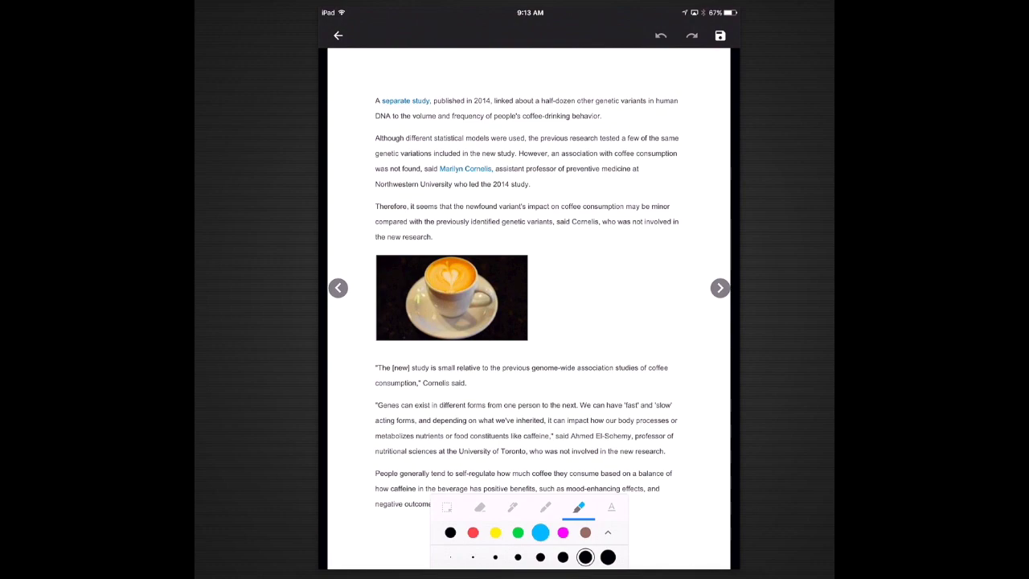
drag(684, 507, 688, 542)
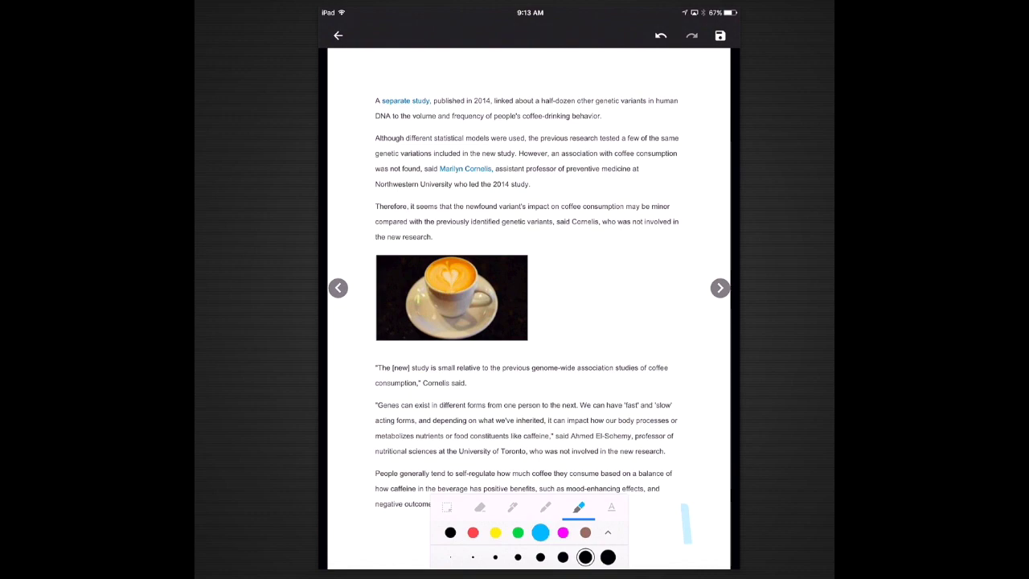
drag(373, 367, 598, 367)
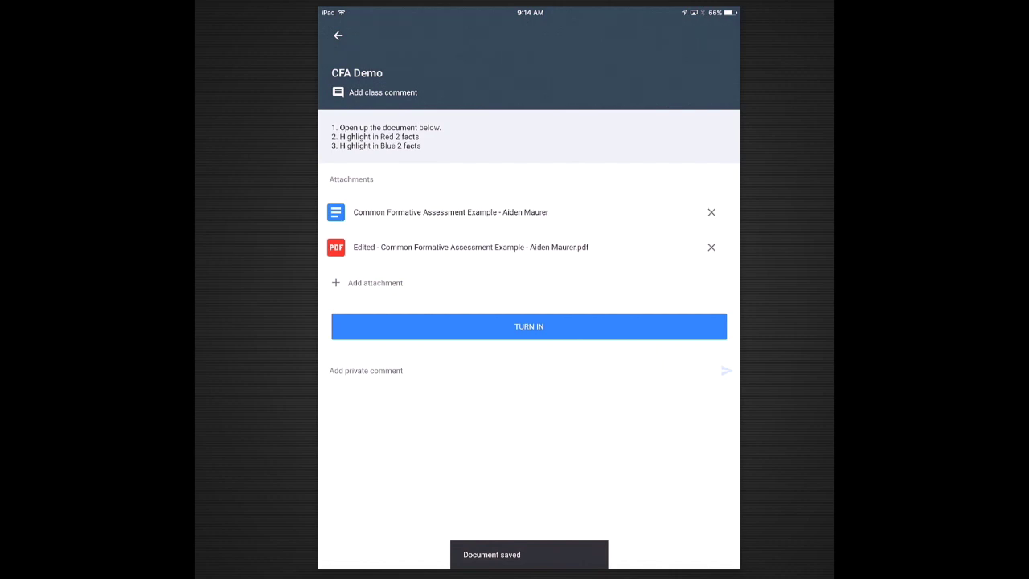
Turn in CFA Demo with both attachments and confirm the submission
click(529, 326)
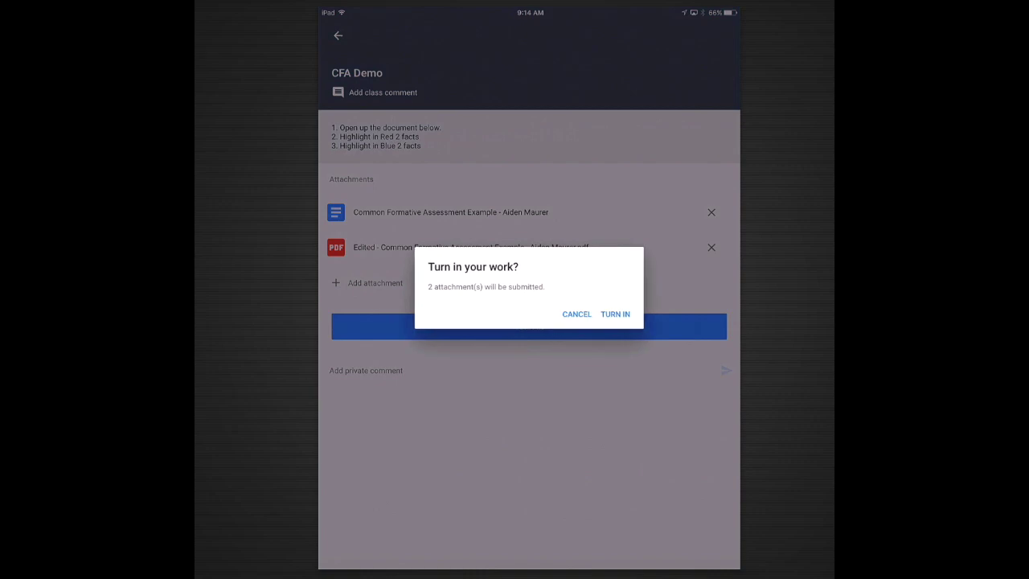
click(615, 314)
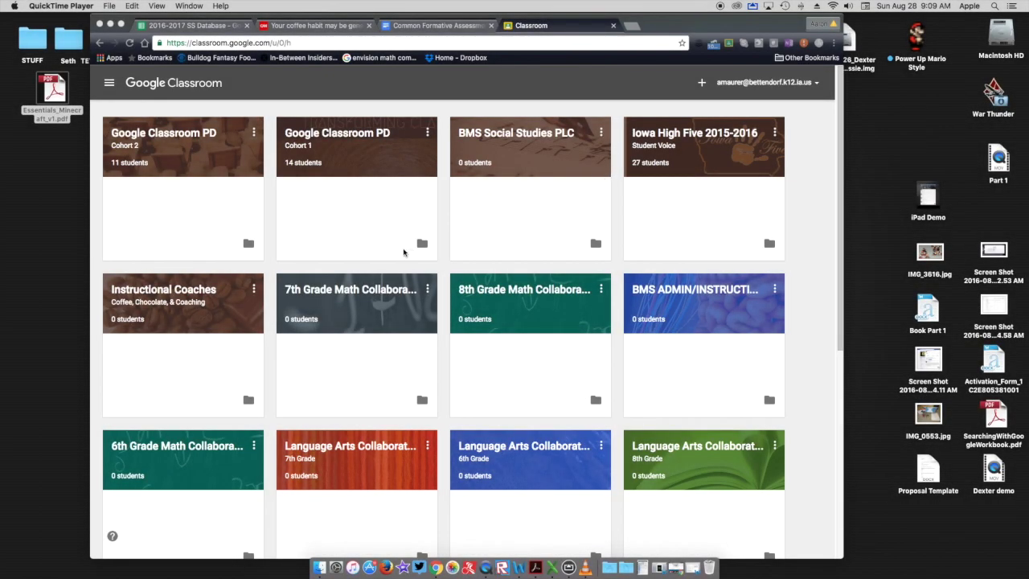
From Demo Class, open CFA Demo's turned-in work and preview the student's highlighted PDF
scroll(418, 246, down, 3)
scroll(233, 331, down, 5)
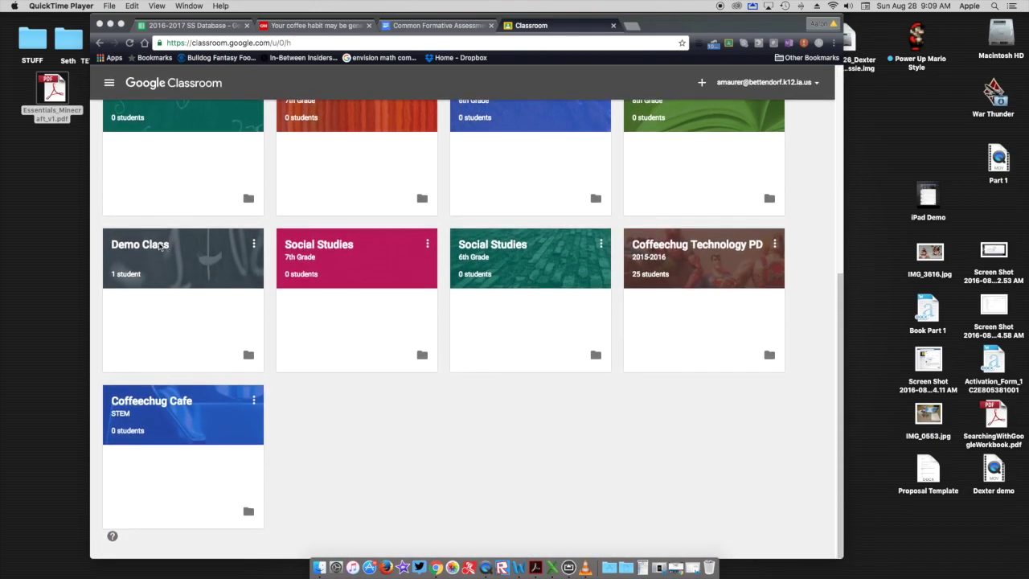
click(147, 245)
click(147, 245)
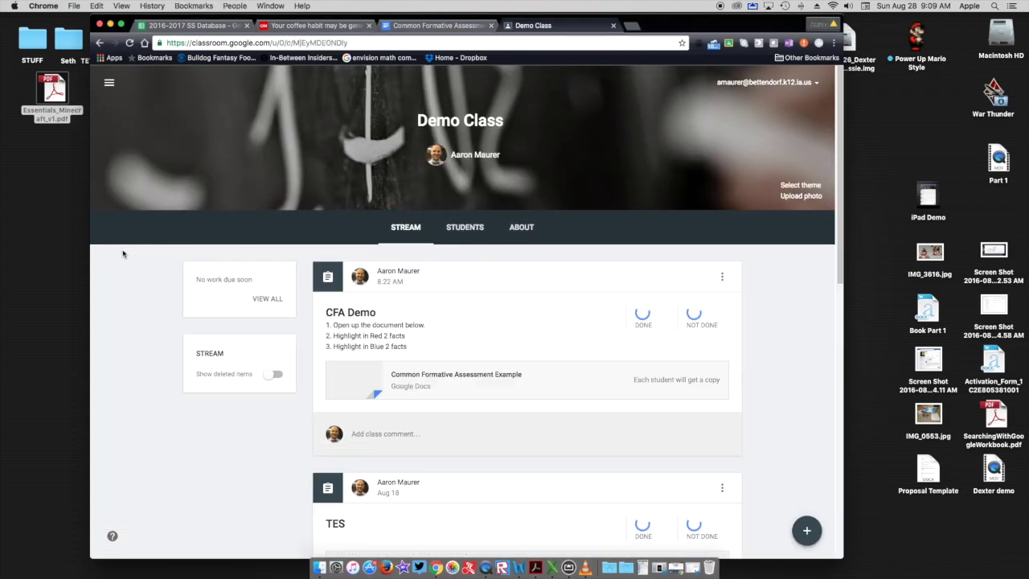
scroll(504, 316, down, 1)
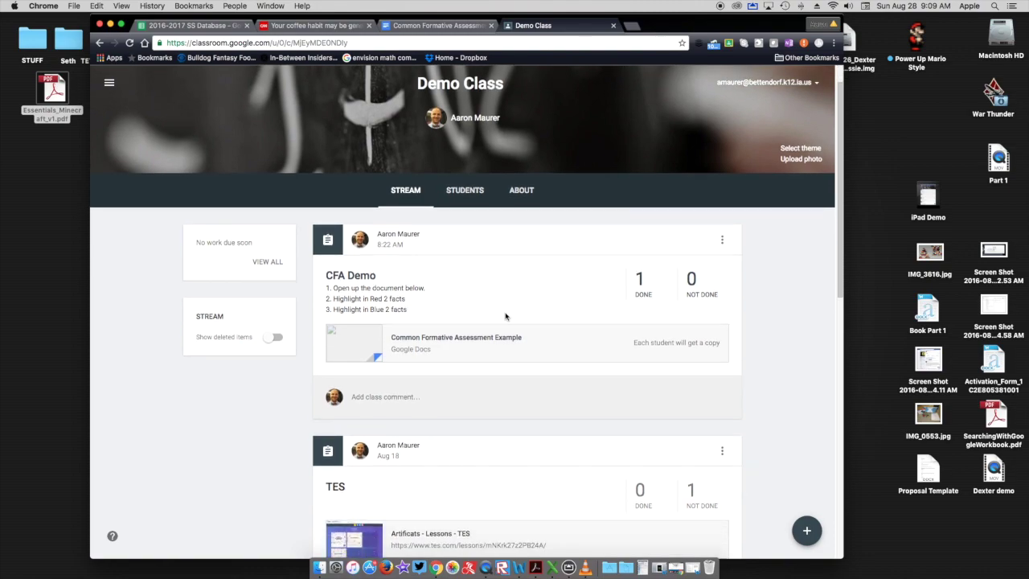
click(640, 297)
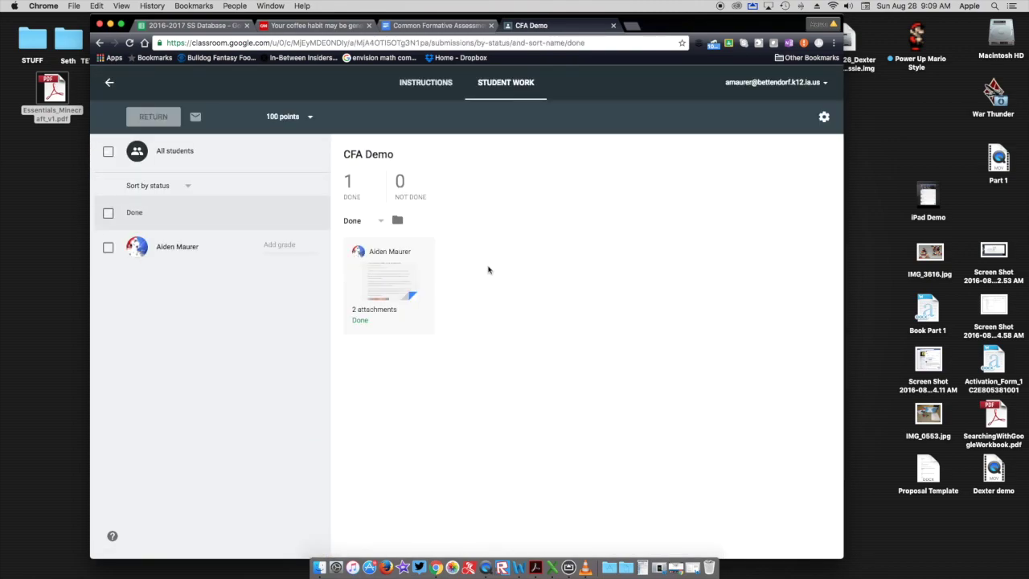
click(395, 285)
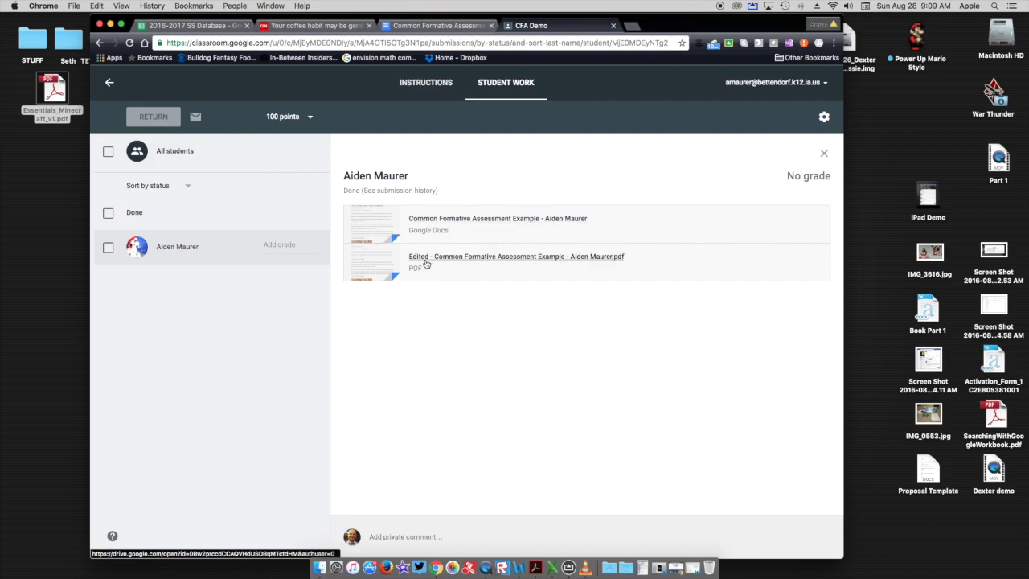
click(450, 258)
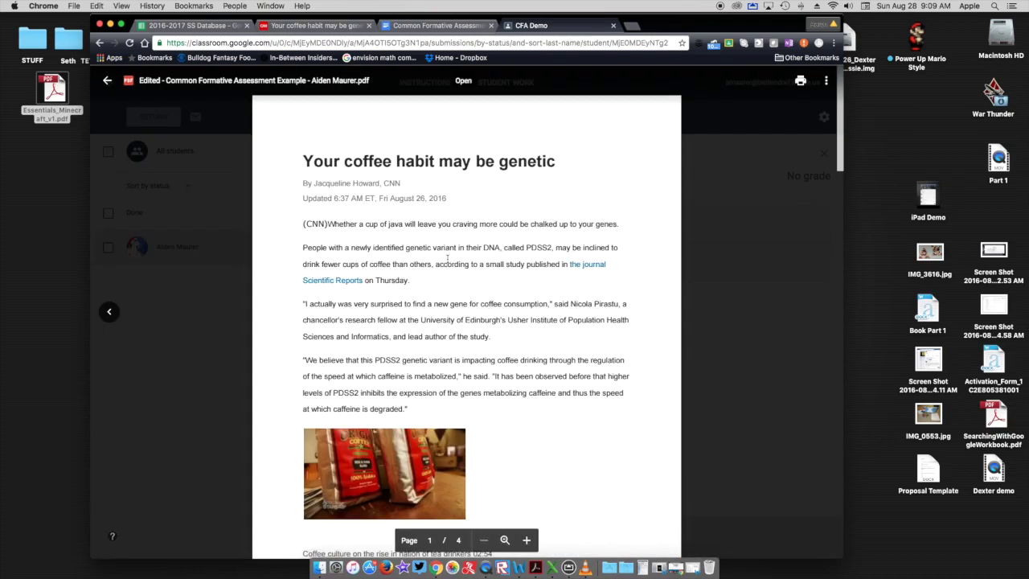
scroll(443, 260, down, 2)
scroll(443, 260, down, 8)
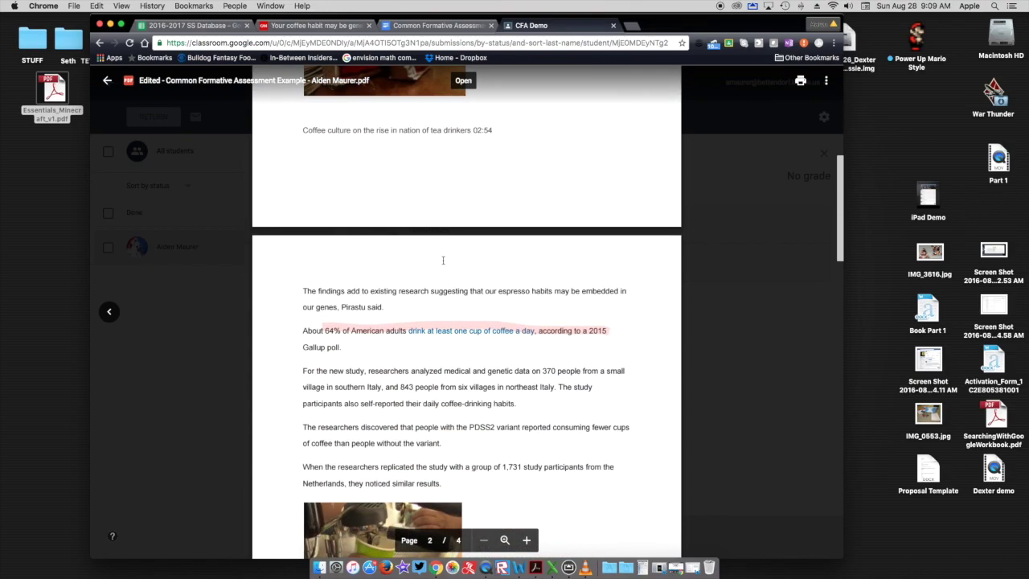
scroll(443, 259, down, 2)
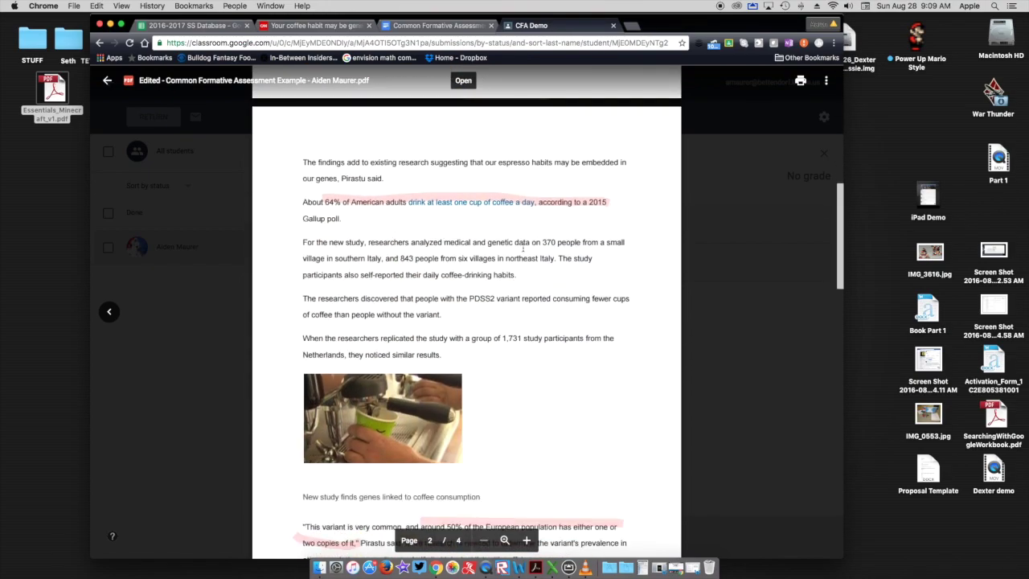
scroll(524, 248, down, 7)
scroll(524, 247, down, 14)
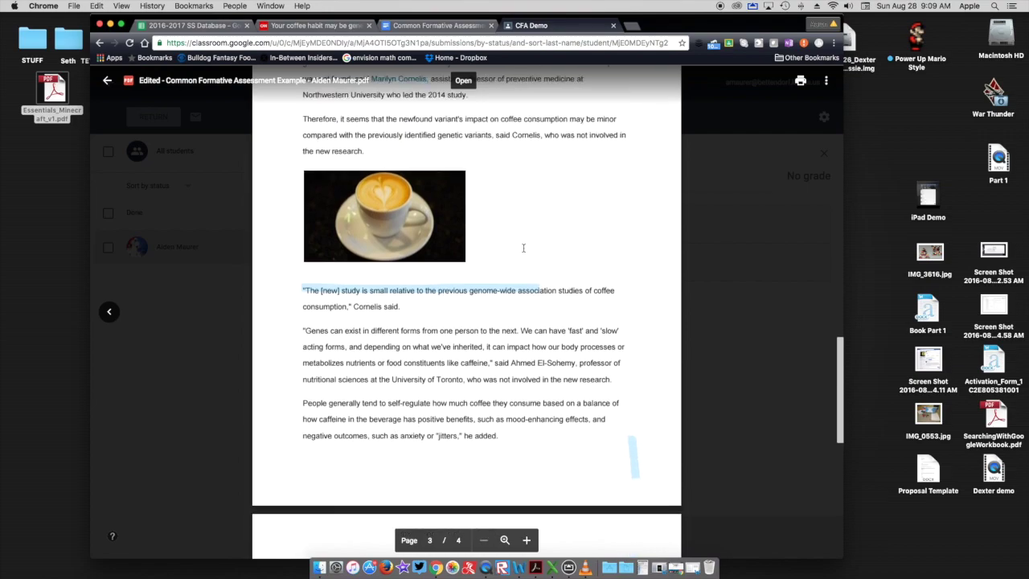
scroll(523, 248, up, 20)
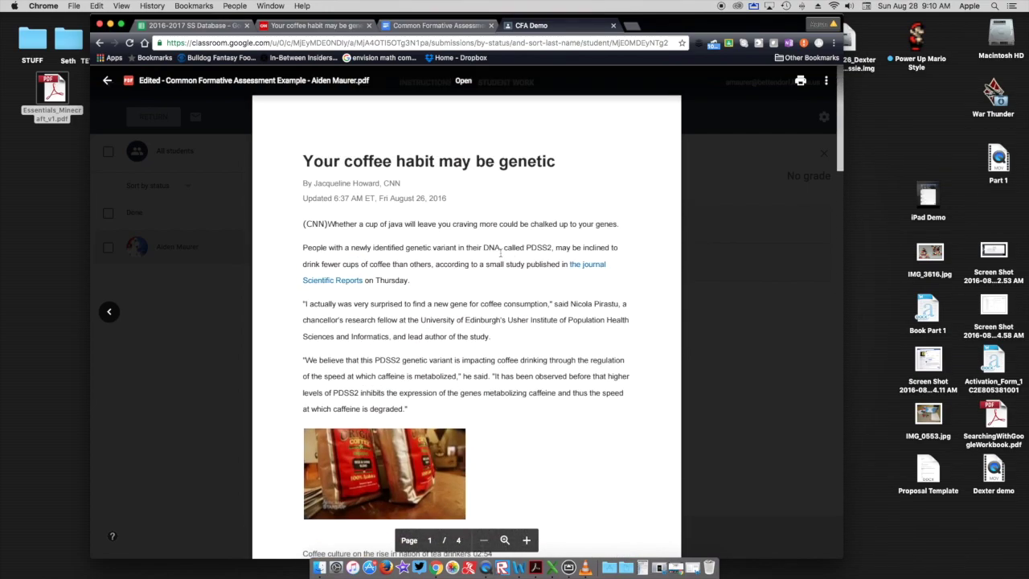
click(726, 239)
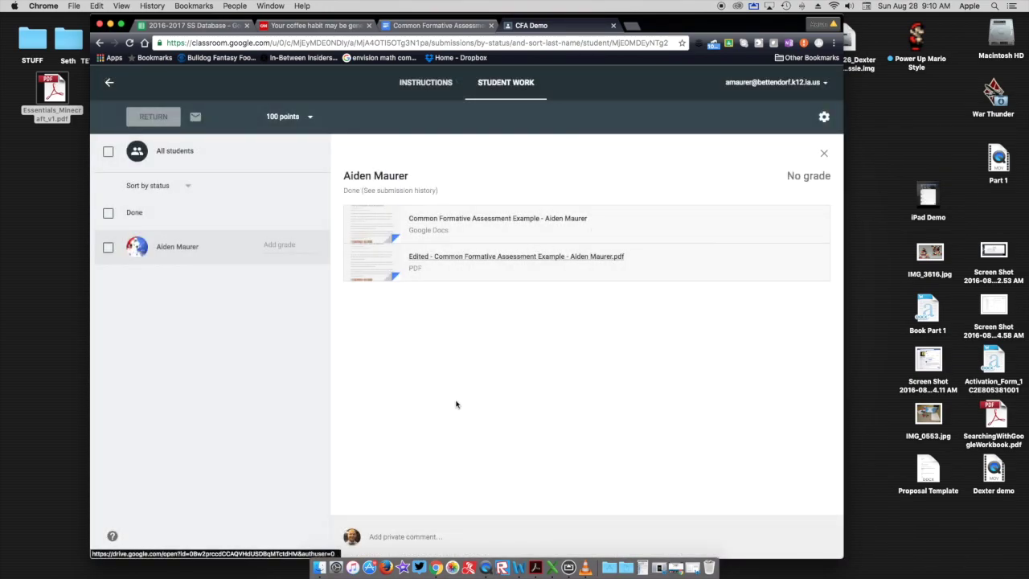
Select the student's Done submission for returning
click(422, 538)
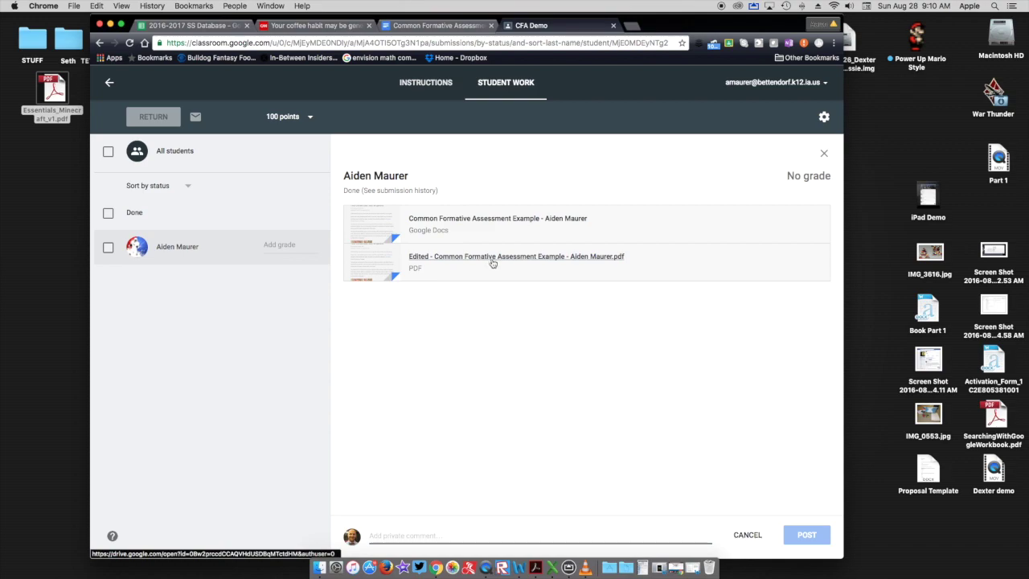
click(296, 249)
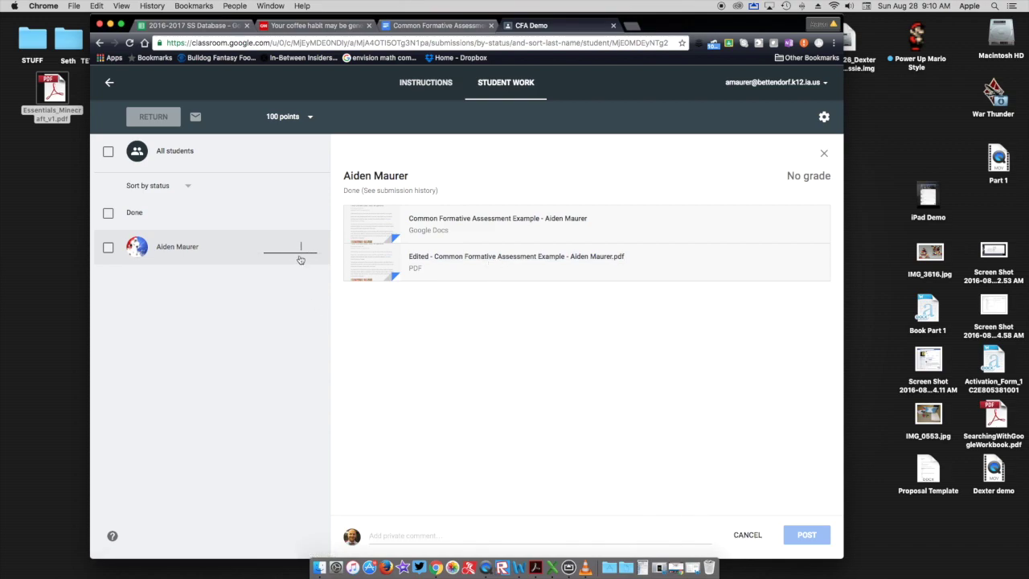
click(111, 214)
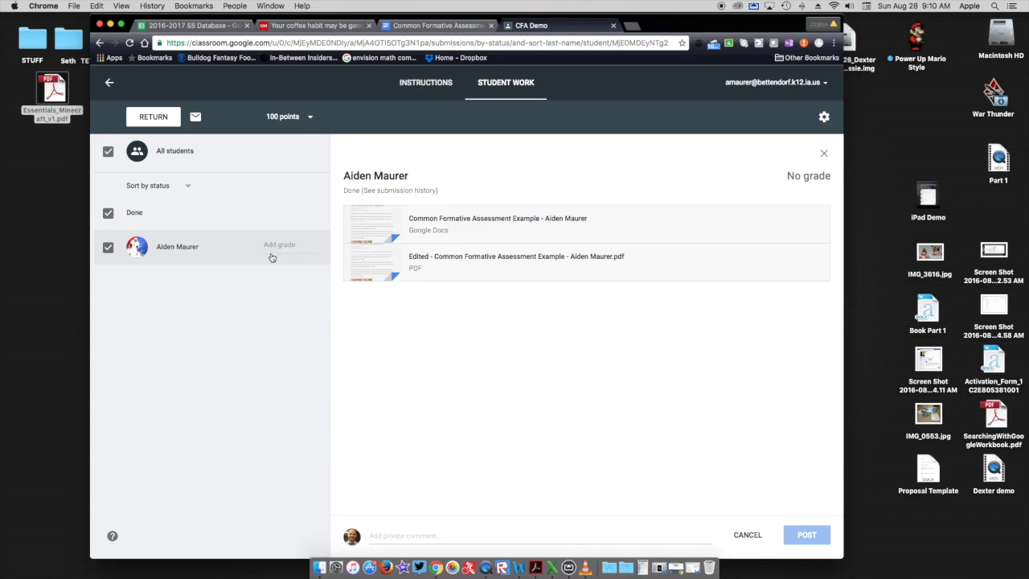
click(154, 118)
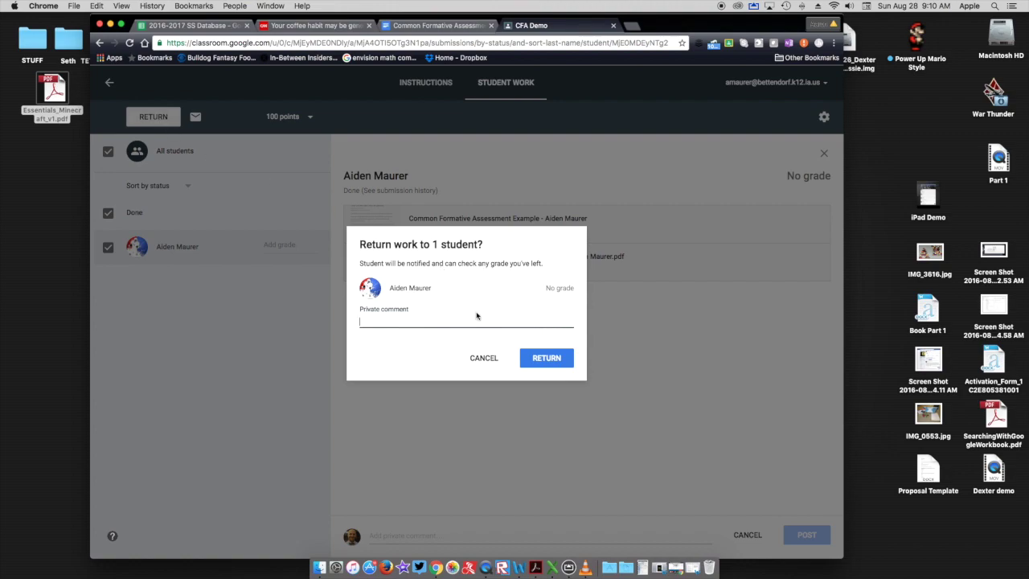
Return the work with the private comment 'Good job. 3/4 as one red highlight was not opinion'
text(Good job. 3/4 as one red highlight was not opinion)
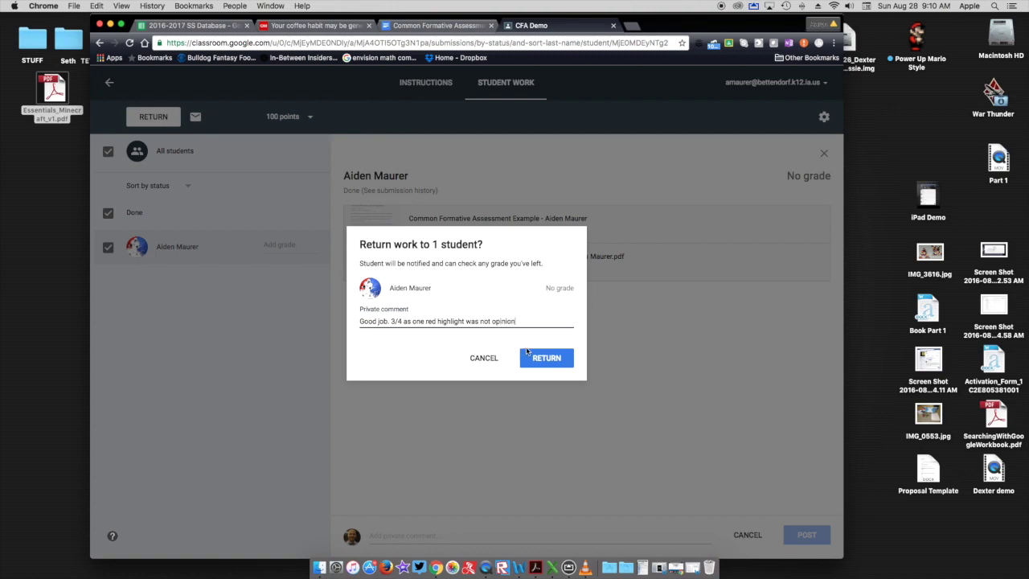
drag(525, 322, 354, 322)
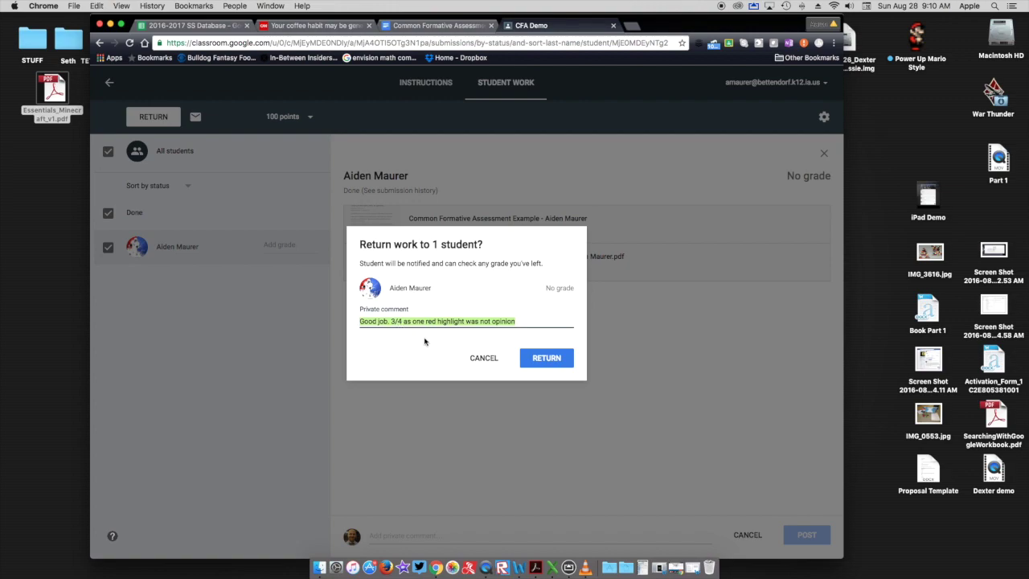
click(542, 359)
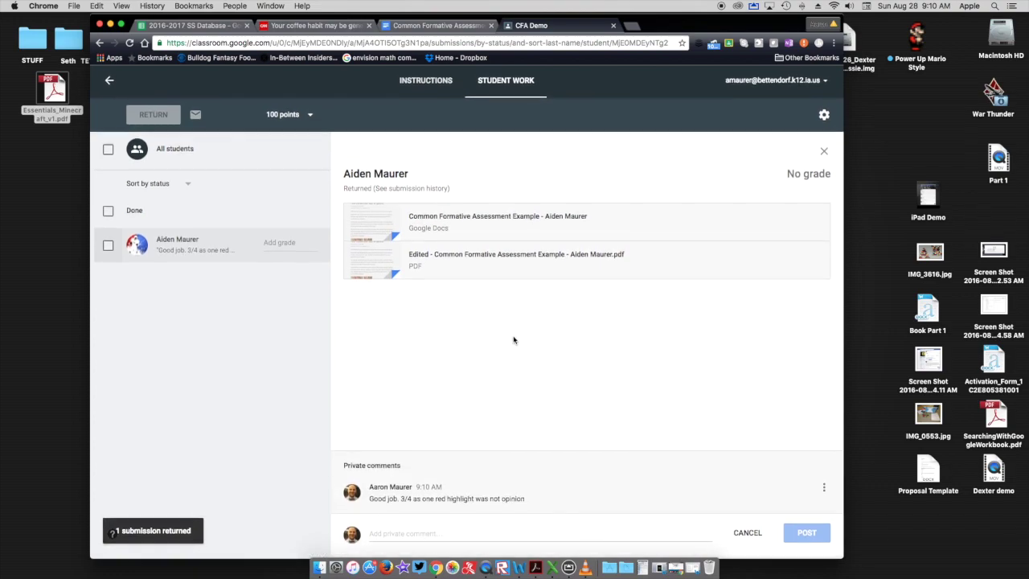
click(823, 152)
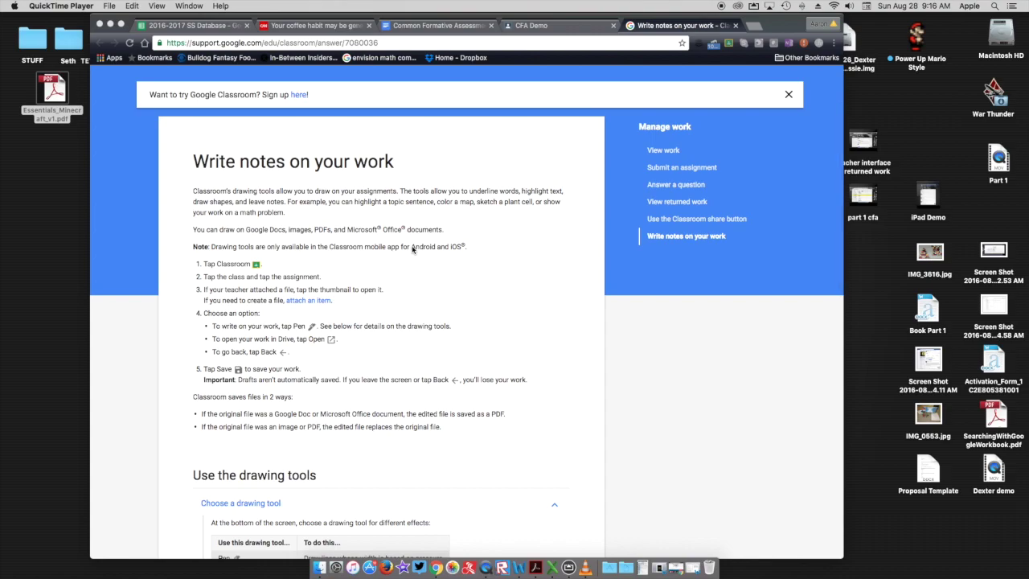
scroll(425, 287, down, 2)
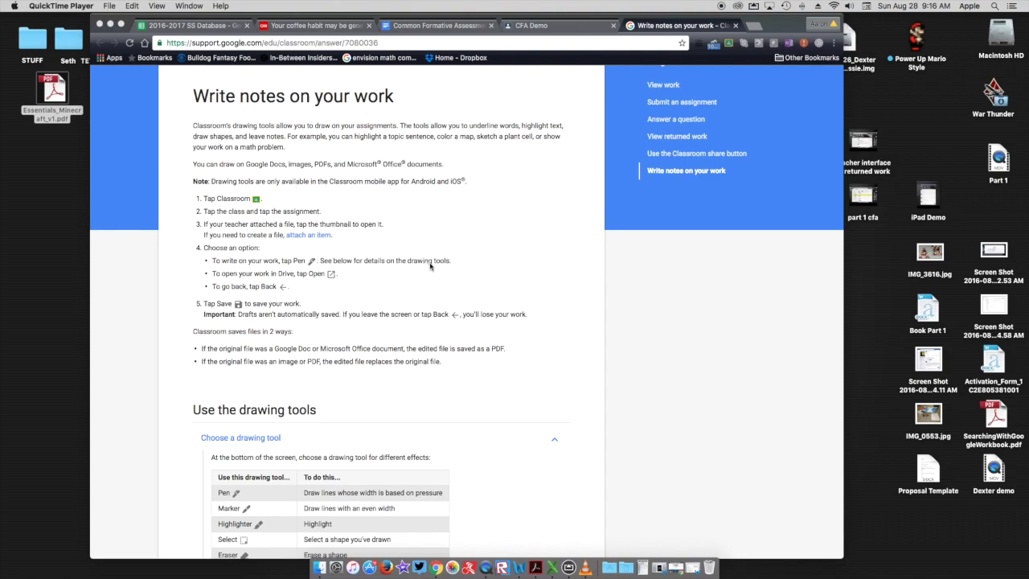
scroll(430, 267, down, 4)
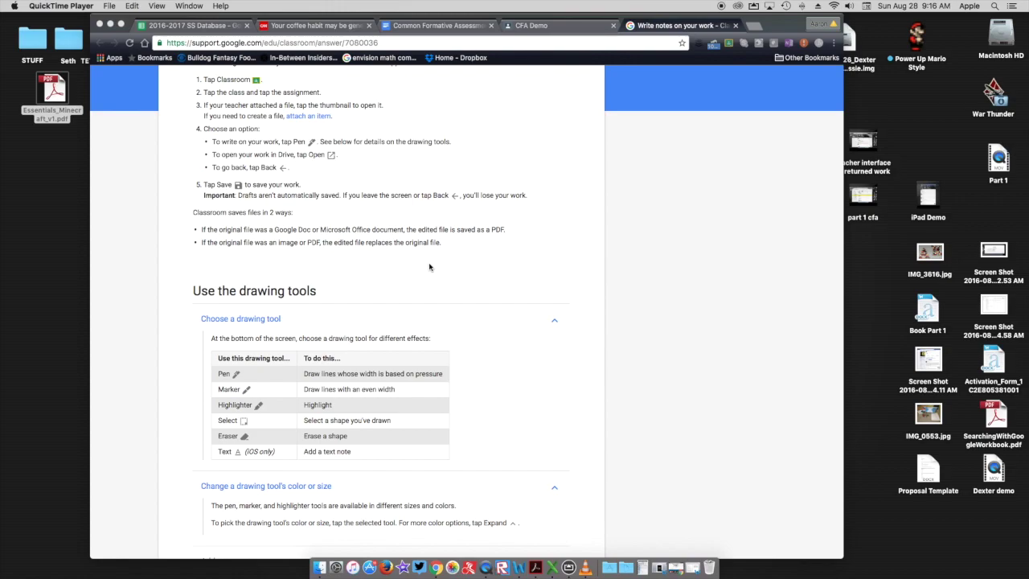
scroll(430, 267, down, 5)
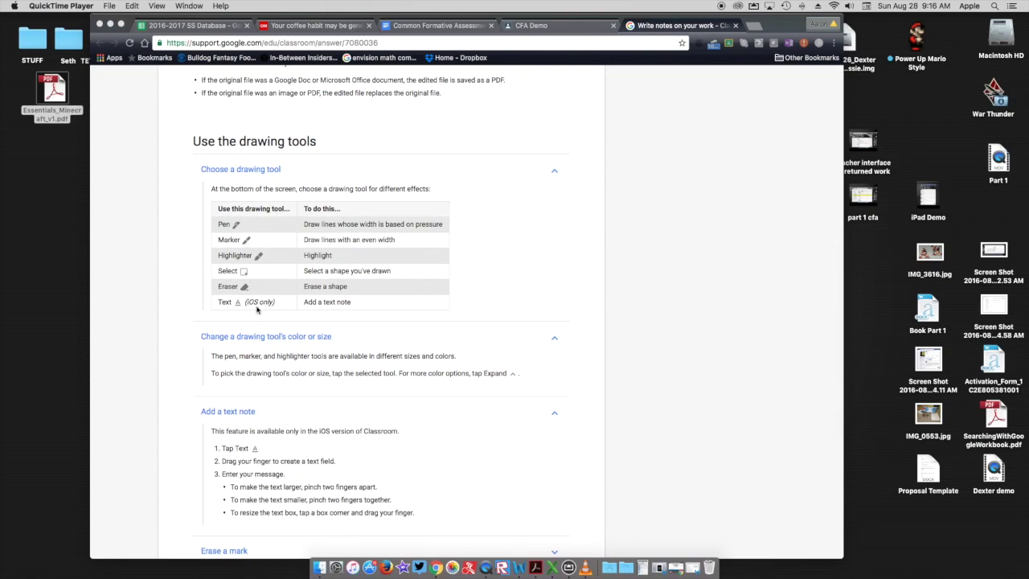
scroll(383, 324, up, 7)
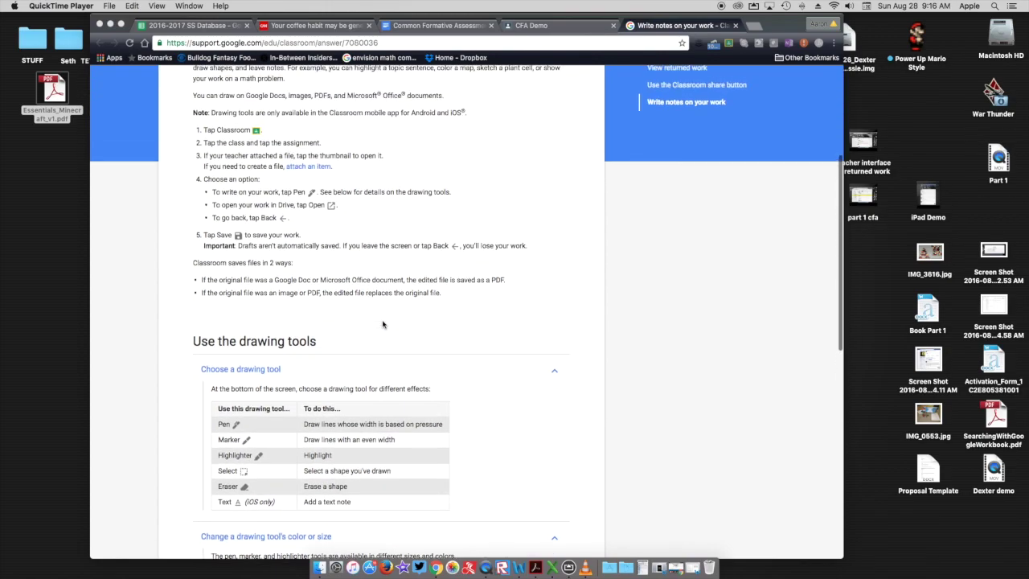
scroll(383, 324, up, 3)
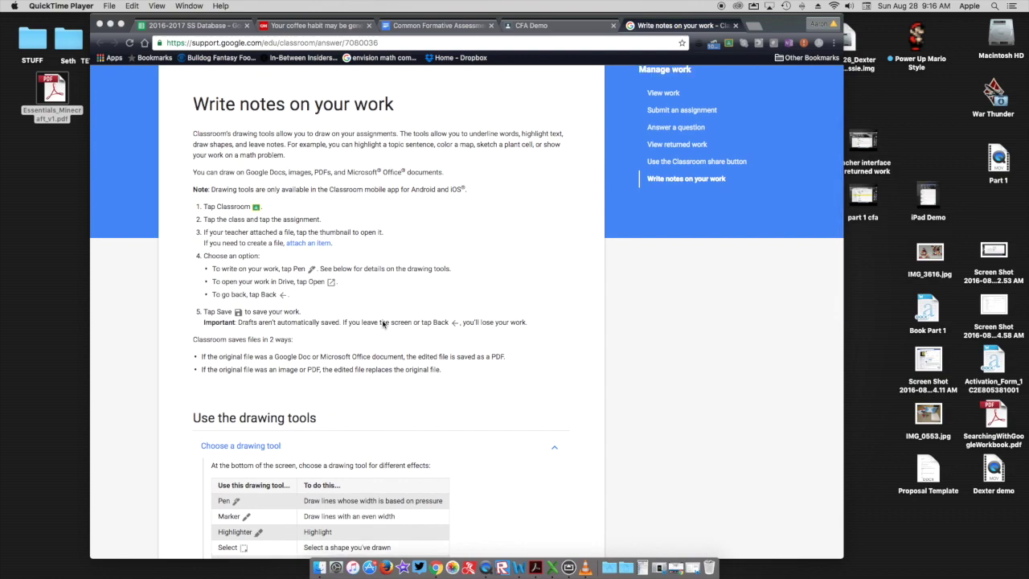